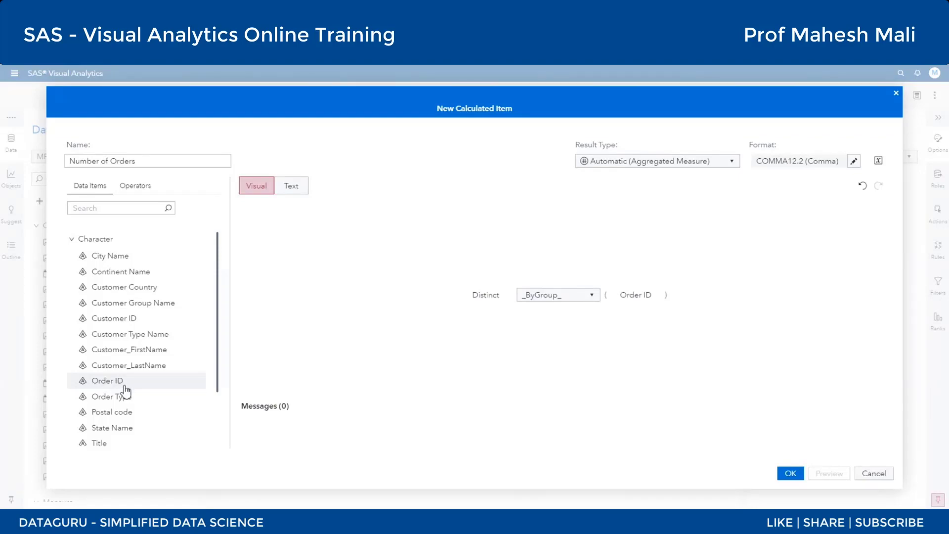
Review the text form of the Number of Orders expression and save the calculated item.
{"action": "left_click", "coordinate": [292, 190]}
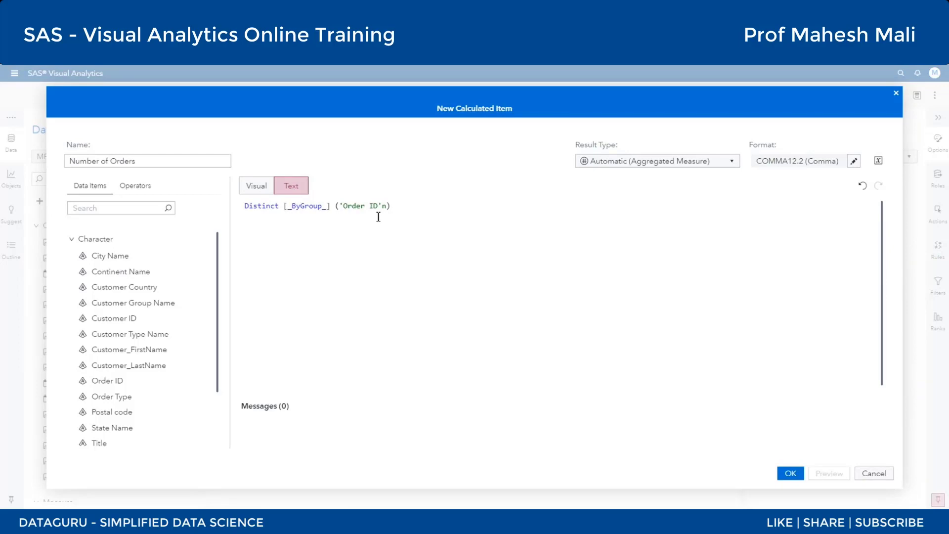
{"action": "left_click", "coordinate": [790, 473]}
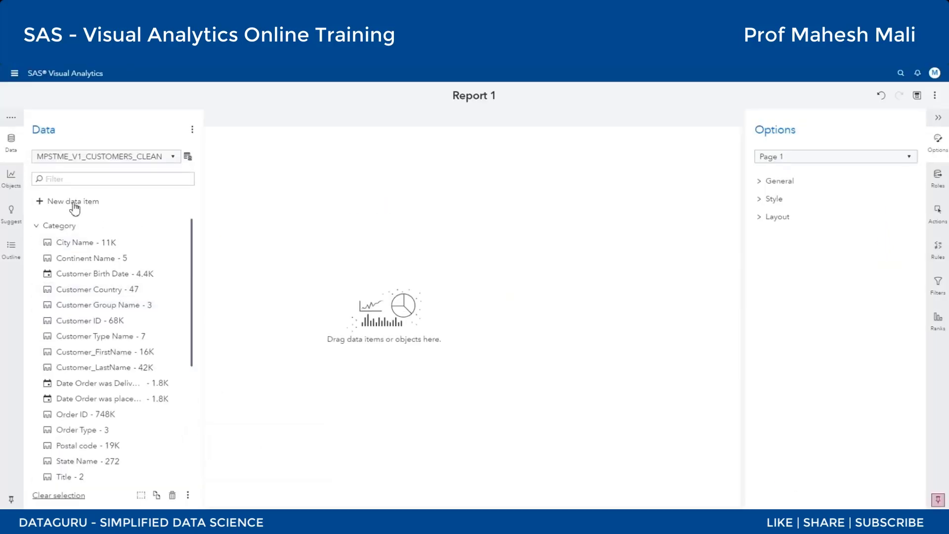
Create a new calculated item and insert the x - y subtraction operator into its expression.
{"action": "left_click", "coordinate": [73, 202]}
{"action": "left_click", "coordinate": [74, 261]}
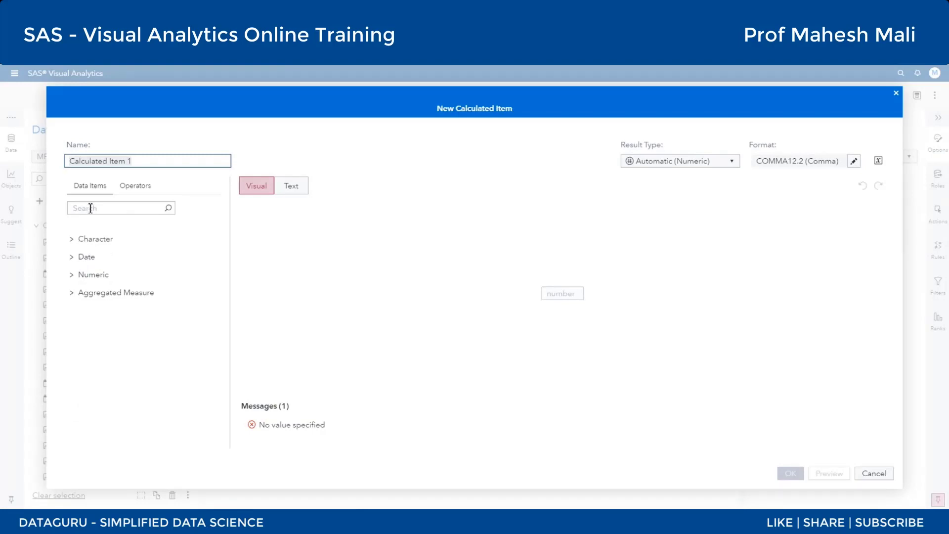
{"action": "left_click", "coordinate": [135, 185]}
{"action": "double_click", "coordinate": [98, 258]}
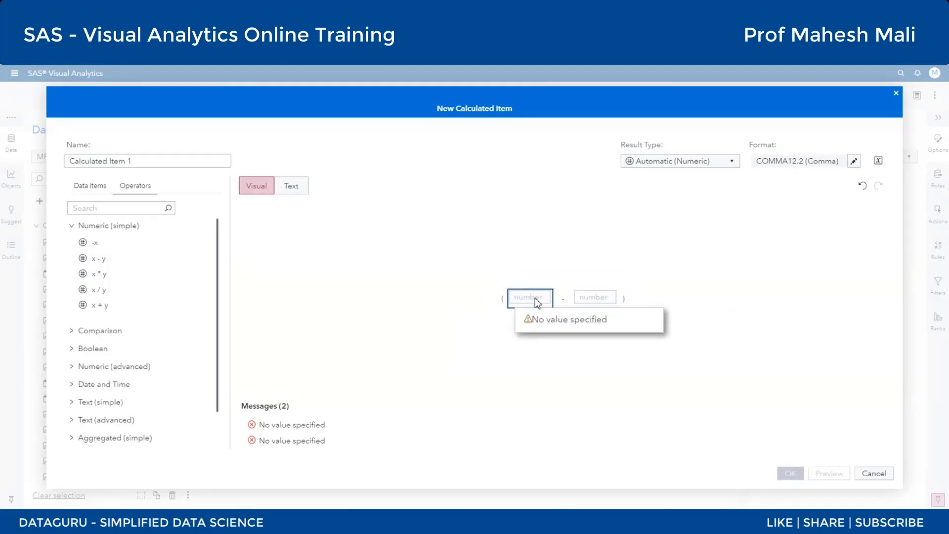
Find the Now operator and place it as the first operand of the subtraction.
{"action": "left_click", "coordinate": [92, 187]}
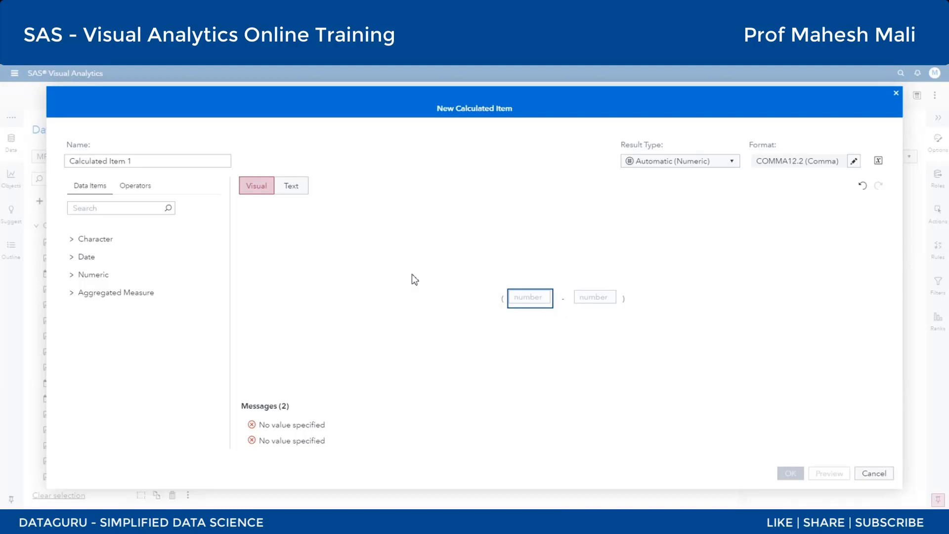
{"action": "left_click", "coordinate": [133, 186]}
{"action": "left_click", "coordinate": [126, 207]}
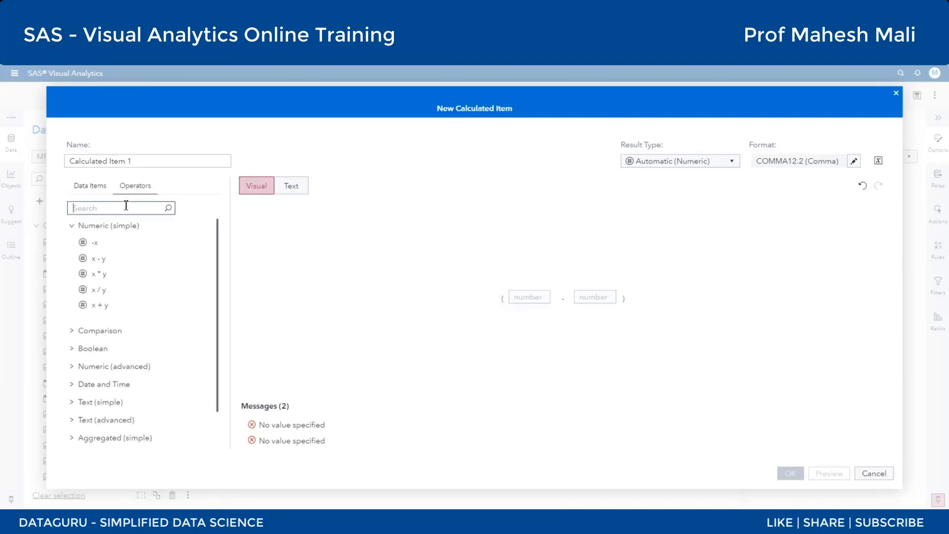
{"action": "type", "text": "now"}
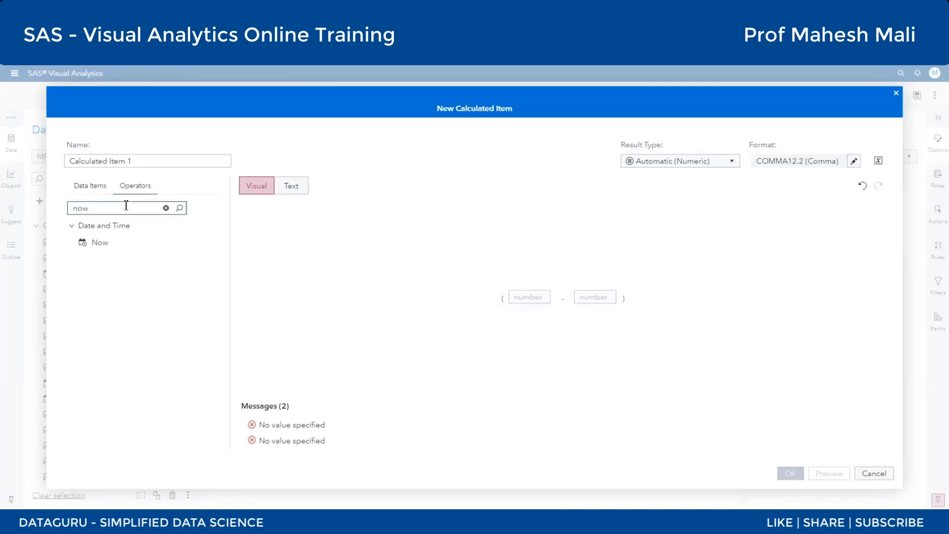
{"action": "left_click", "coordinate": [97, 247]}
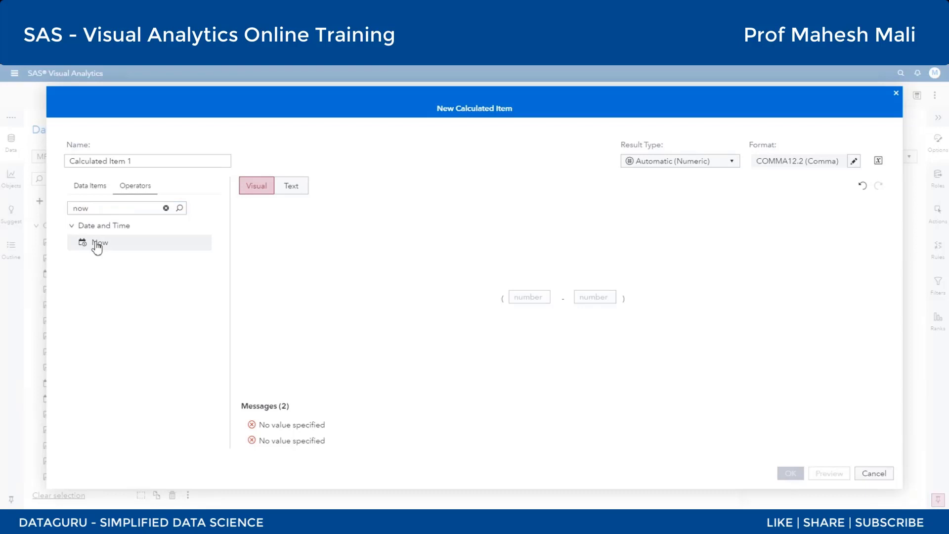
{"action": "left_click_drag", "start_coordinate": [94, 248], "coordinate": [532, 300]}
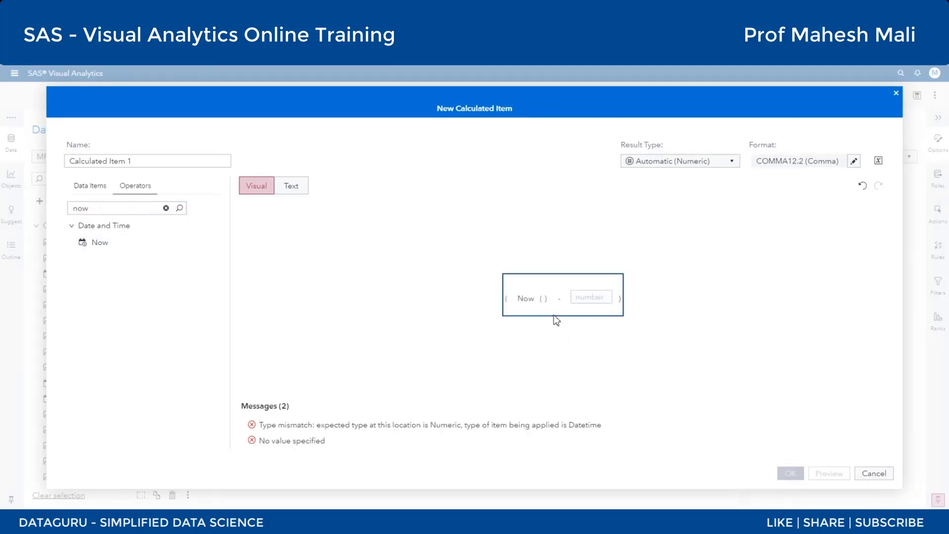
Find the Customer Birth Date data item and place it as the second operand of the subtraction.
{"action": "left_click", "coordinate": [93, 187]}
{"action": "left_click", "coordinate": [98, 208]}
{"action": "type", "text": "birt"}
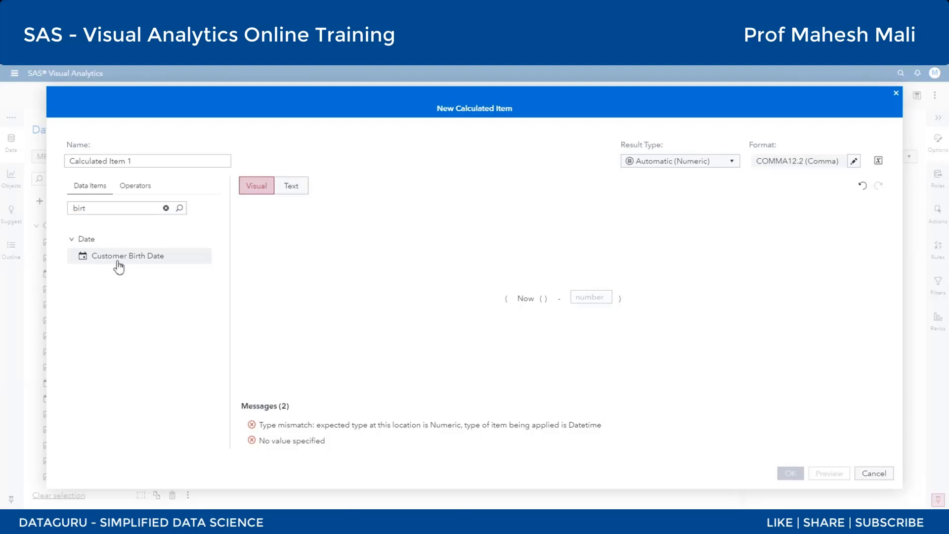
{"action": "left_click_drag", "start_coordinate": [117, 257], "coordinate": [581, 300]}
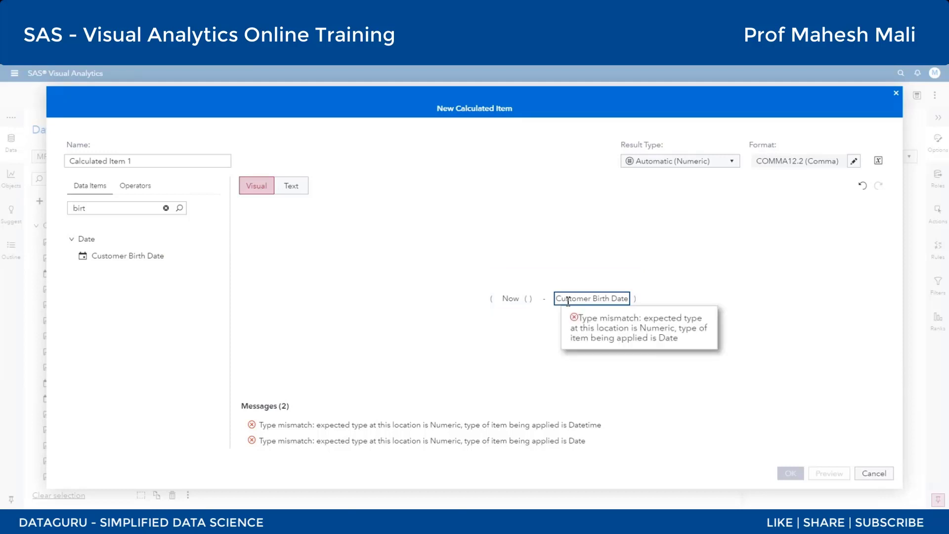
Name the calculated item Customer Age and clear the data item search.
{"action": "left_click", "coordinate": [146, 160]}
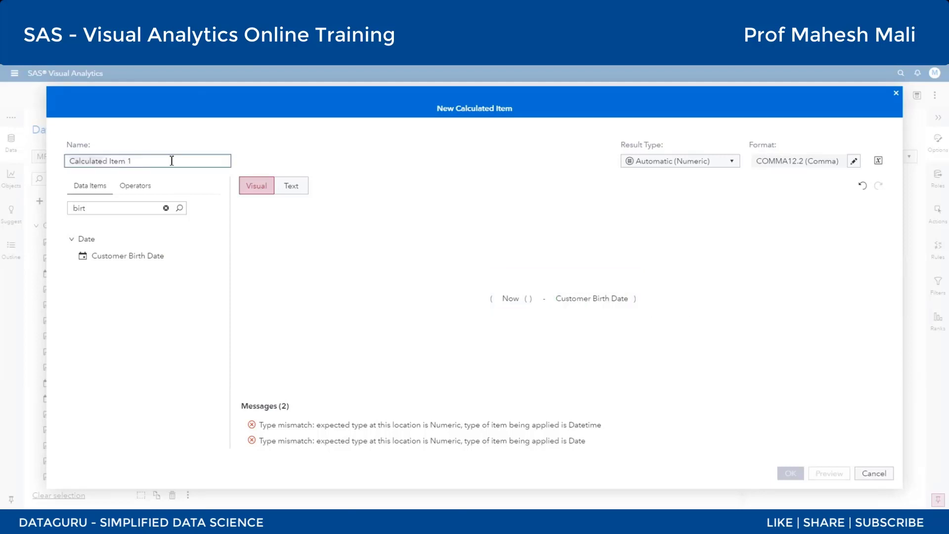
{"action": "key", "text": "ctrl+a"}
{"action": "type", "text": "Customer Age"}
{"action": "left_click", "coordinate": [166, 208]}
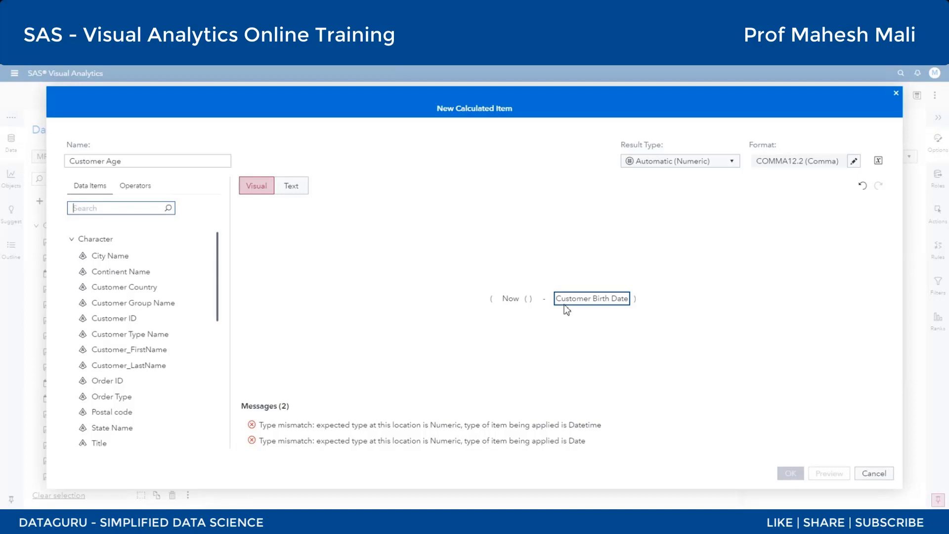
Wrap both Now and Customer Birth Date in the DatePart operator.
{"action": "mouse_move", "coordinate": [513, 303]}
{"action": "left_click", "coordinate": [137, 188]}
{"action": "left_click_drag", "start_coordinate": [115, 211], "coordinate": [73, 211]}
{"action": "type", "text": "date"}
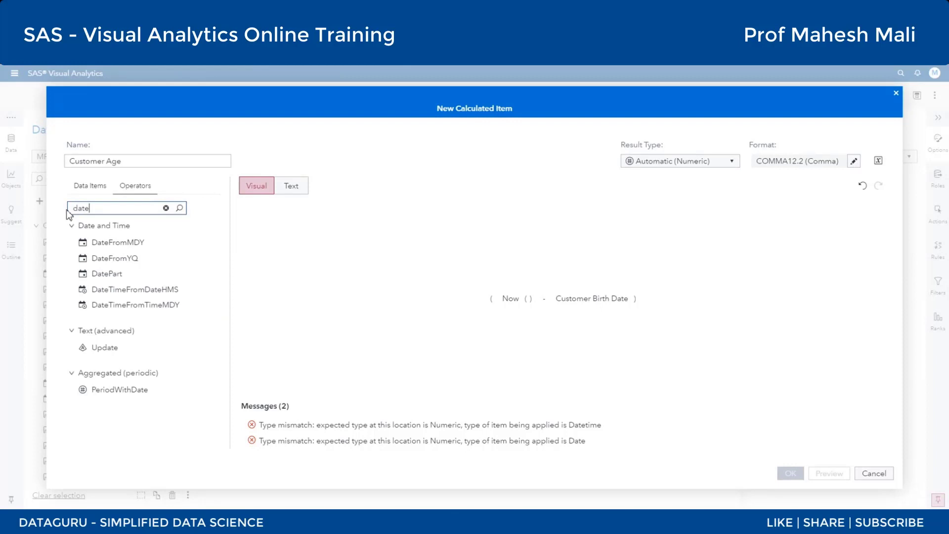
{"action": "left_click_drag", "start_coordinate": [117, 279], "coordinate": [505, 302]}
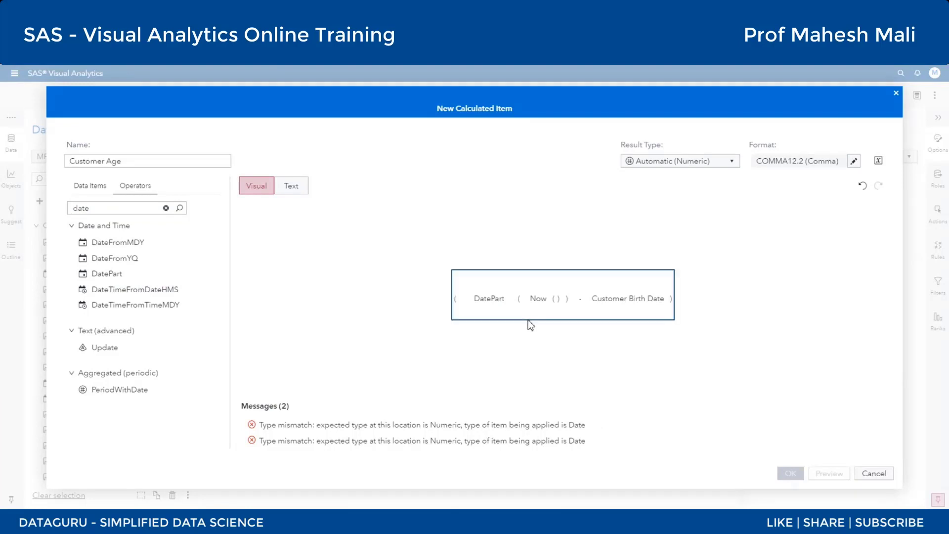
{"action": "left_click_drag", "start_coordinate": [103, 280], "coordinate": [591, 302]}
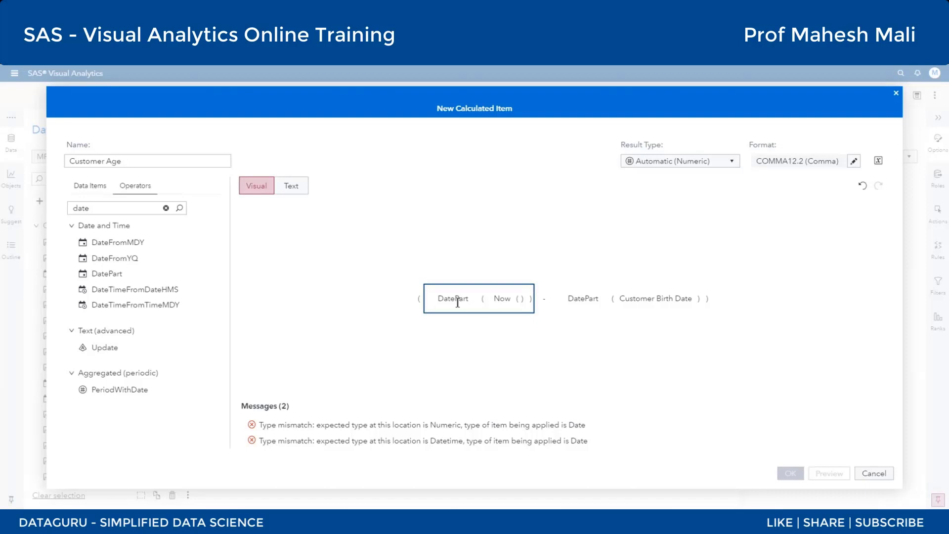
{"action": "mouse_move", "coordinate": [458, 302]}
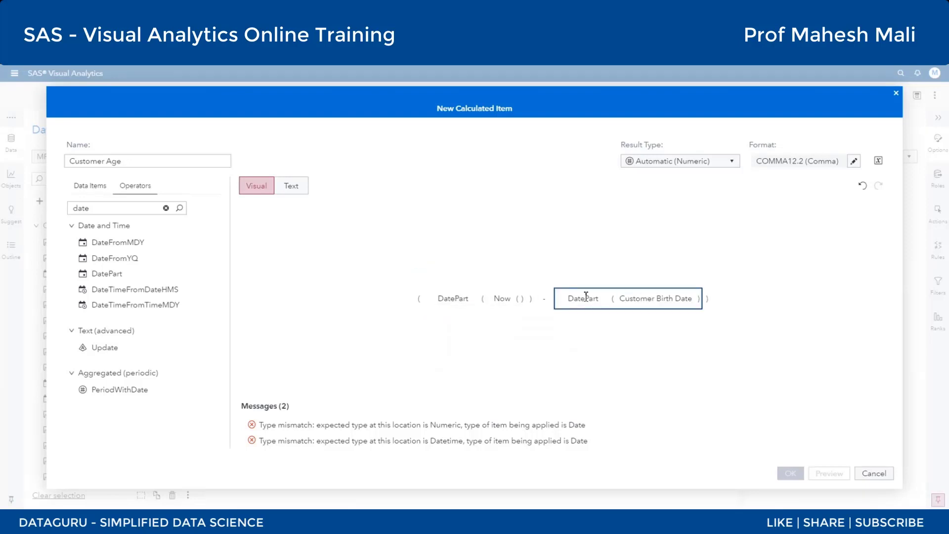
{"action": "mouse_move", "coordinate": [585, 294]}
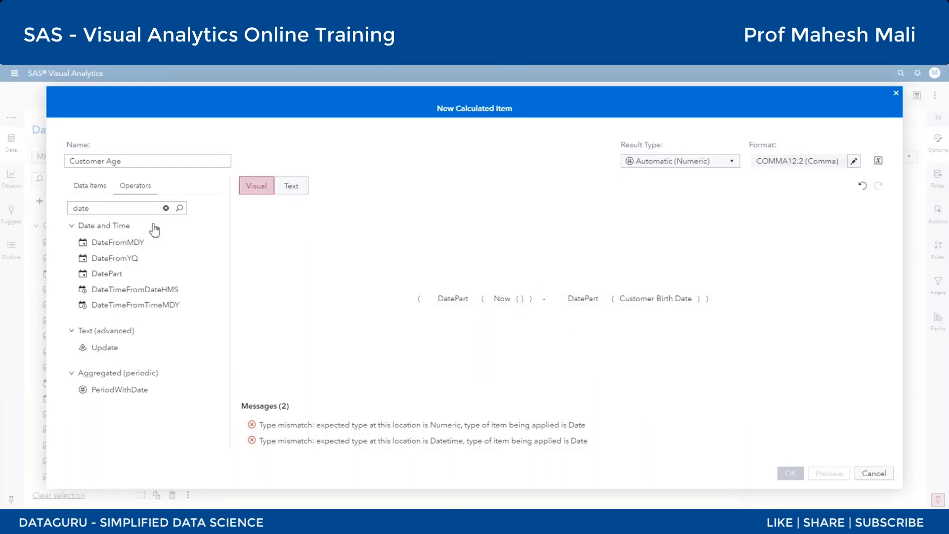
{"action": "left_click", "coordinate": [113, 206]}
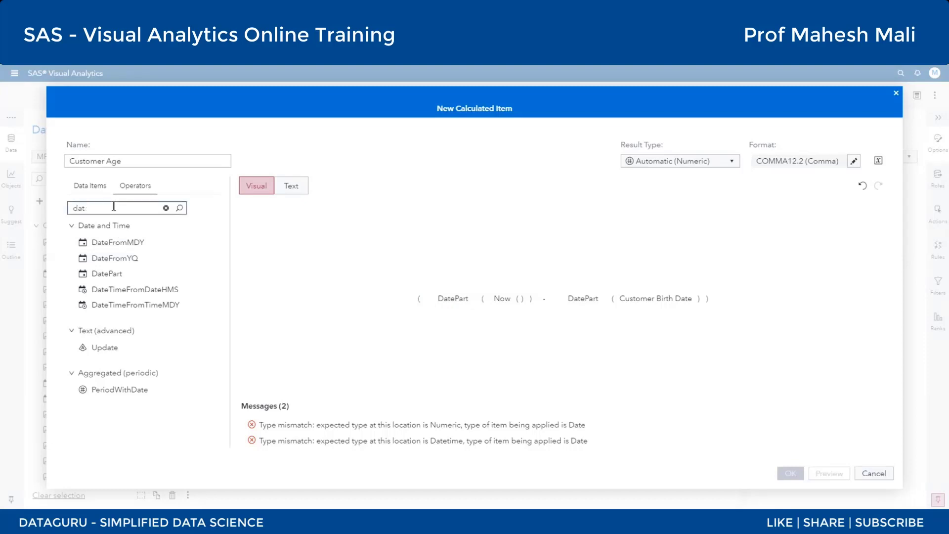
{"action": "key", "text": "BackSpace"}
{"action": "key", "text": "BackSpace"}
{"action": "key", "text": "BackSpace"}
{"action": "type", "text": "con"}
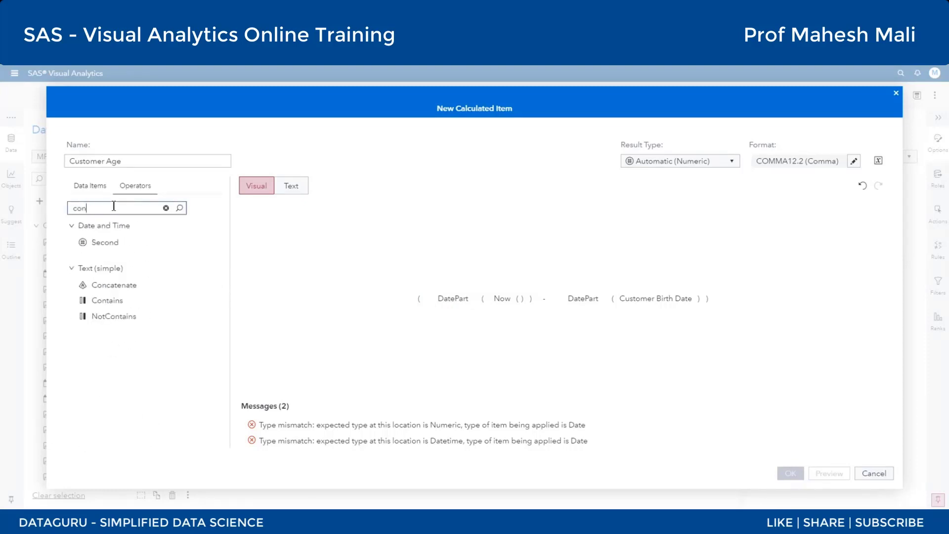
{"action": "key", "text": "BackSpace"}
{"action": "key", "text": "BackSpace"}
{"action": "key", "text": "BackSpace"}
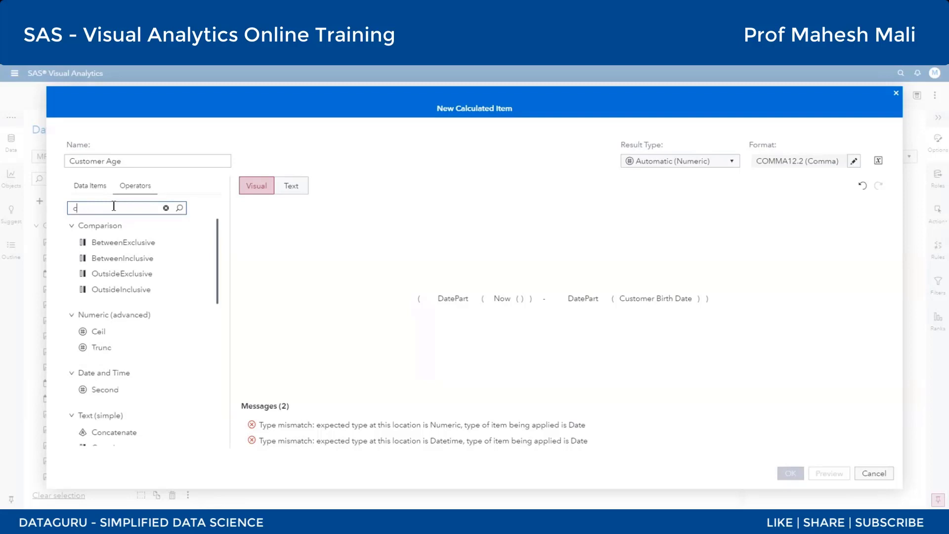
Find the TreatAs operator and wrap the DatePart expressions of Now and Customer Birth Date in it as _Number_.
{"action": "type", "text": "trea"}
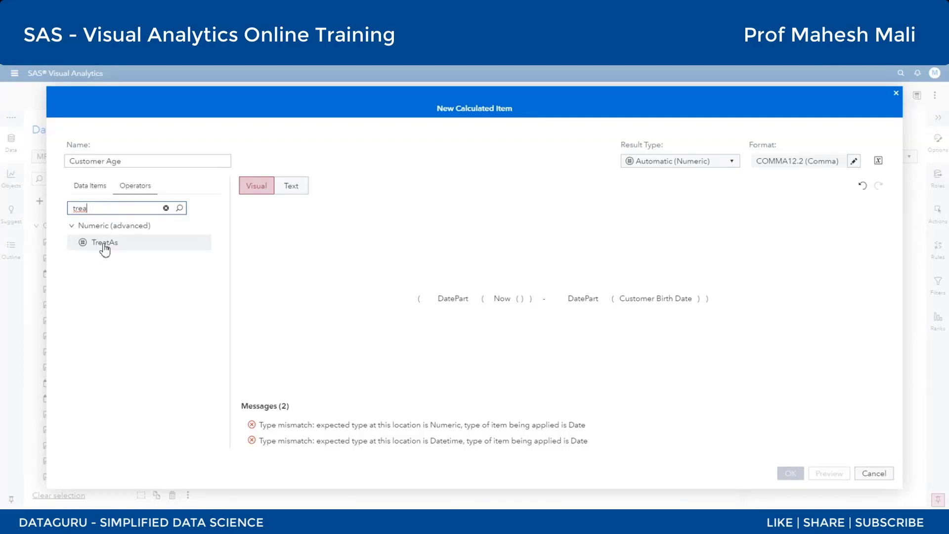
{"action": "left_click", "coordinate": [108, 277]}
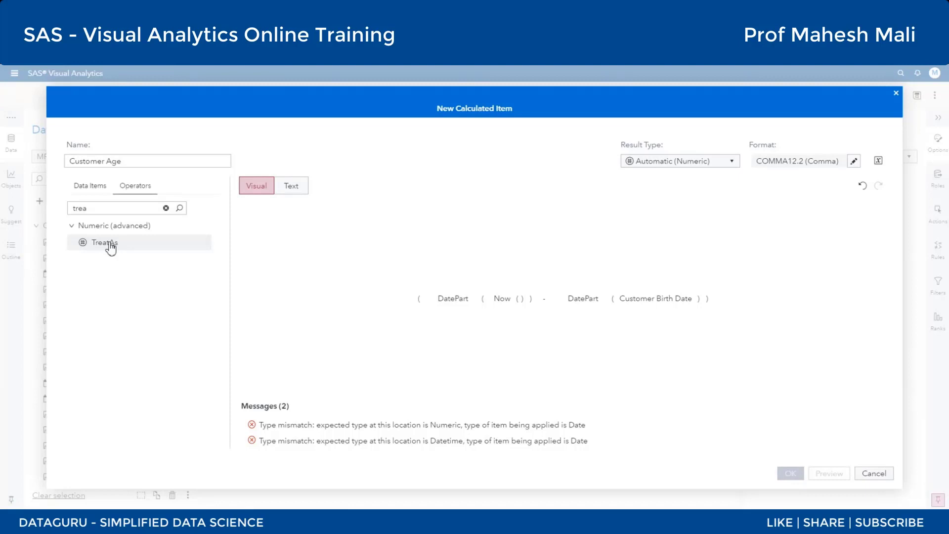
{"action": "left_click_drag", "start_coordinate": [110, 248], "coordinate": [430, 297]}
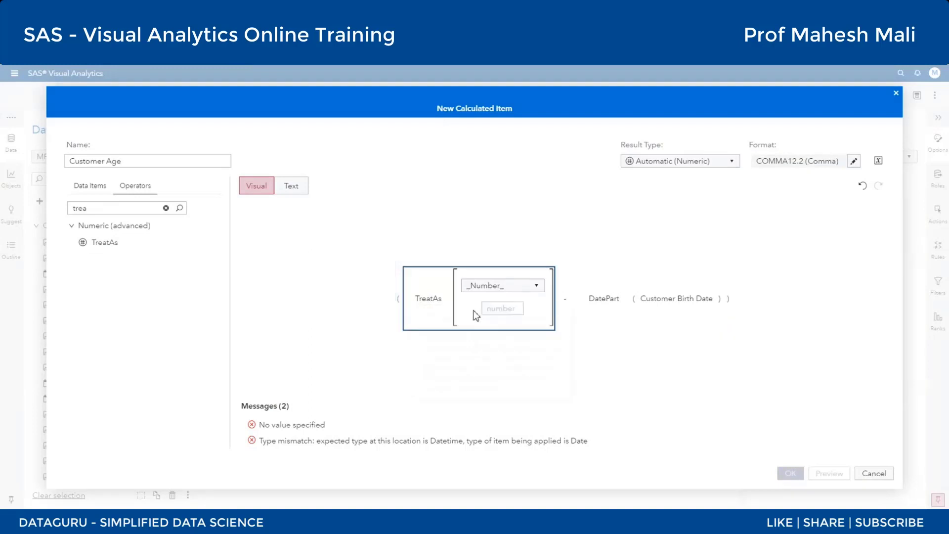
{"action": "mouse_move", "coordinate": [497, 310]}
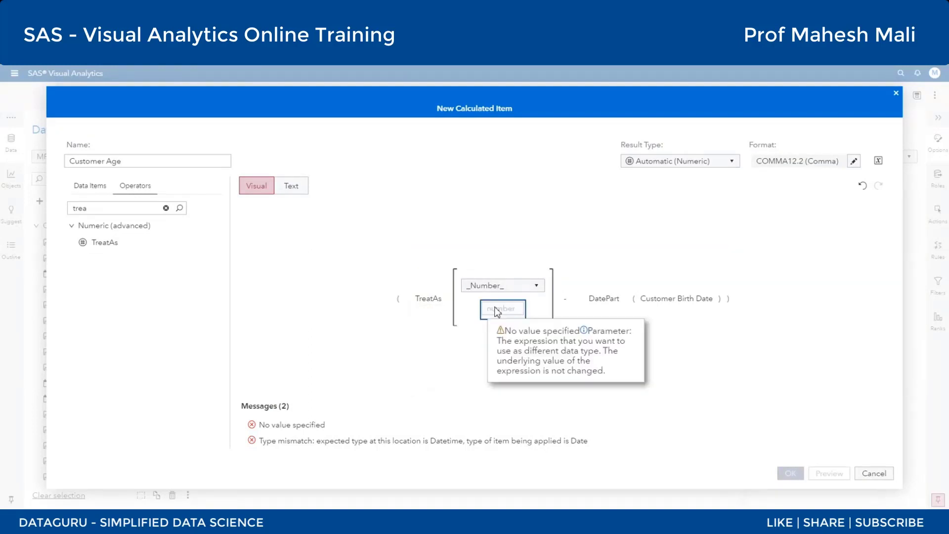
{"action": "key", "text": "BackSpace"}
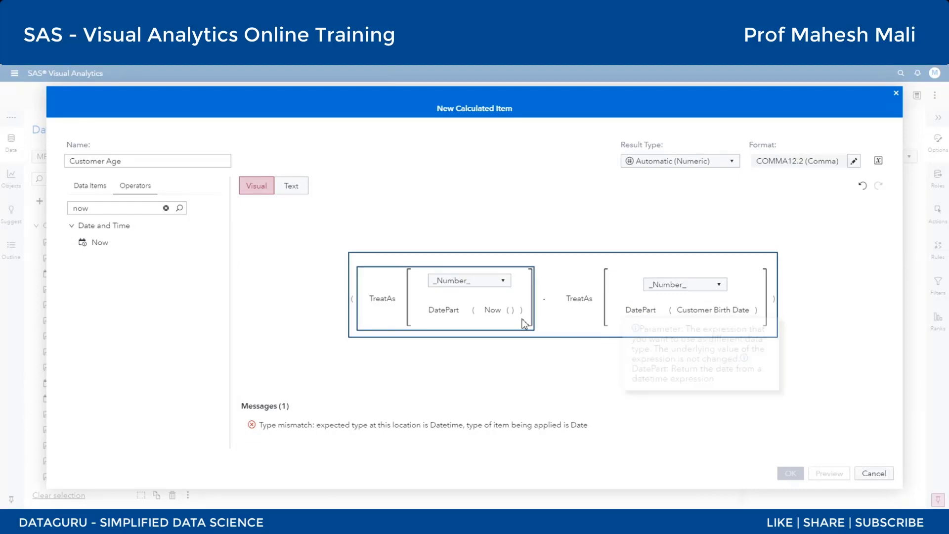
Edit the expression as text to append /365.25 and enclose everything in parentheses, and check its visual form.
{"action": "left_click", "coordinate": [301, 190]}
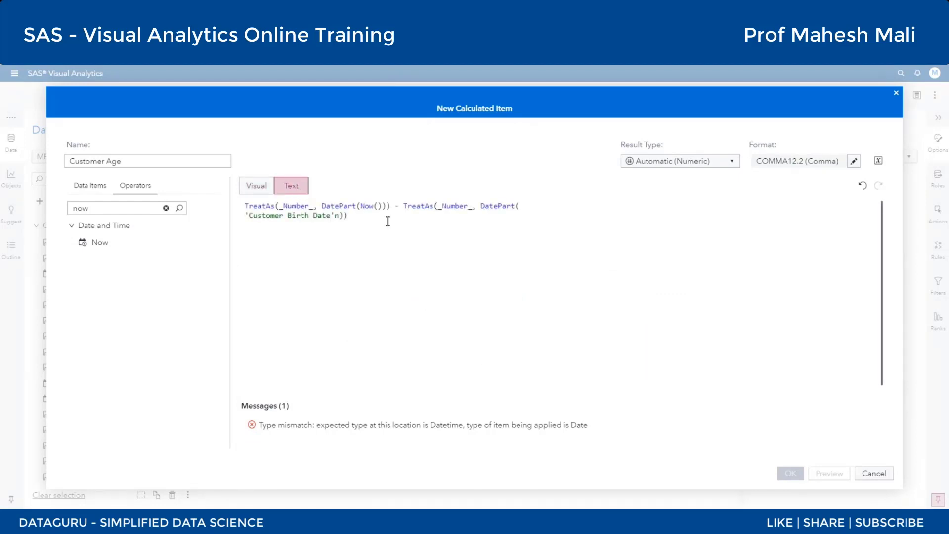
{"action": "type", "text": "/365.25"}
{"action": "type", "text": ")"}
{"action": "key", "text": "Home"}
{"action": "type", "text": "("}
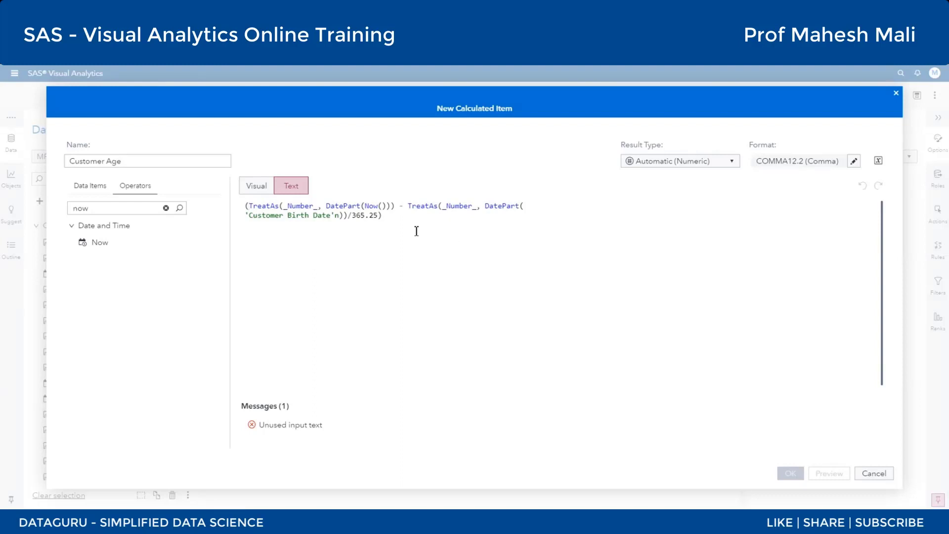
{"action": "left_click", "coordinate": [257, 185]}
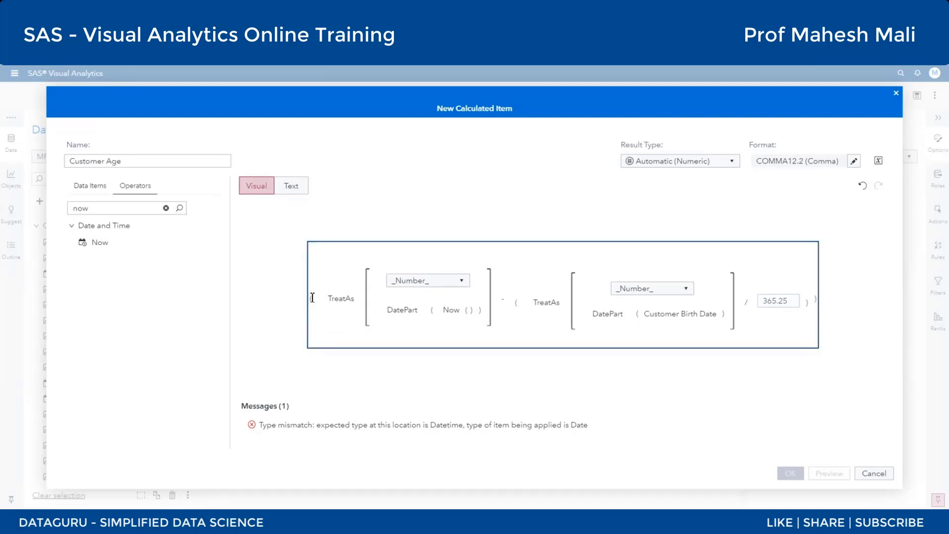
{"action": "left_click", "coordinate": [290, 188]}
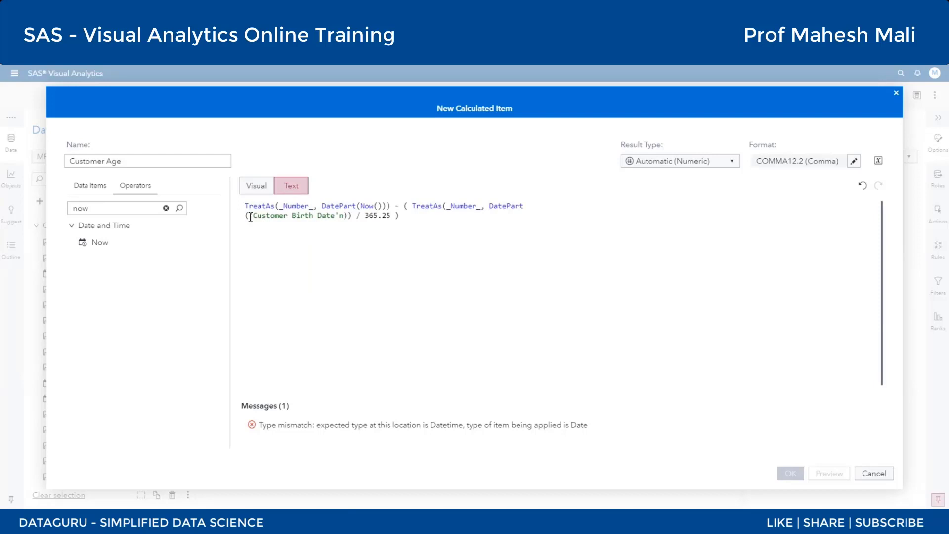
{"action": "left_click", "coordinate": [256, 191]}
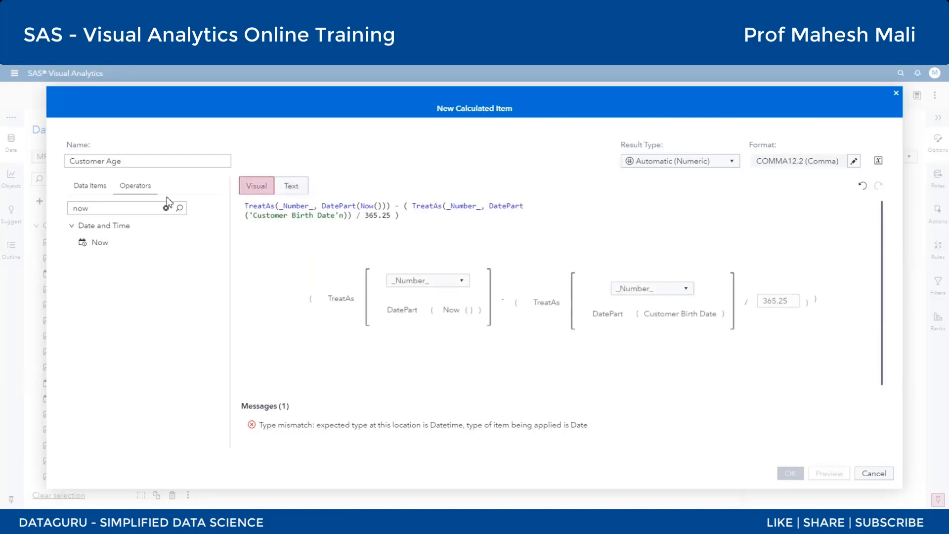
Find the Floor operator and wrap the entire Customer Age expression in it.
{"action": "left_click", "coordinate": [103, 211]}
{"action": "double_click", "coordinate": [82, 210]}
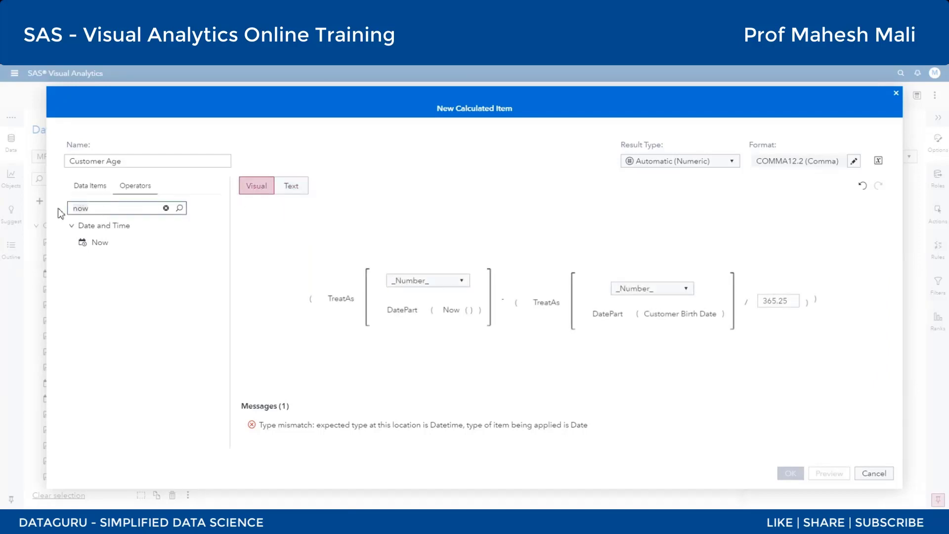
{"action": "type", "text": "floo"}
{"action": "left_click", "coordinate": [97, 244]}
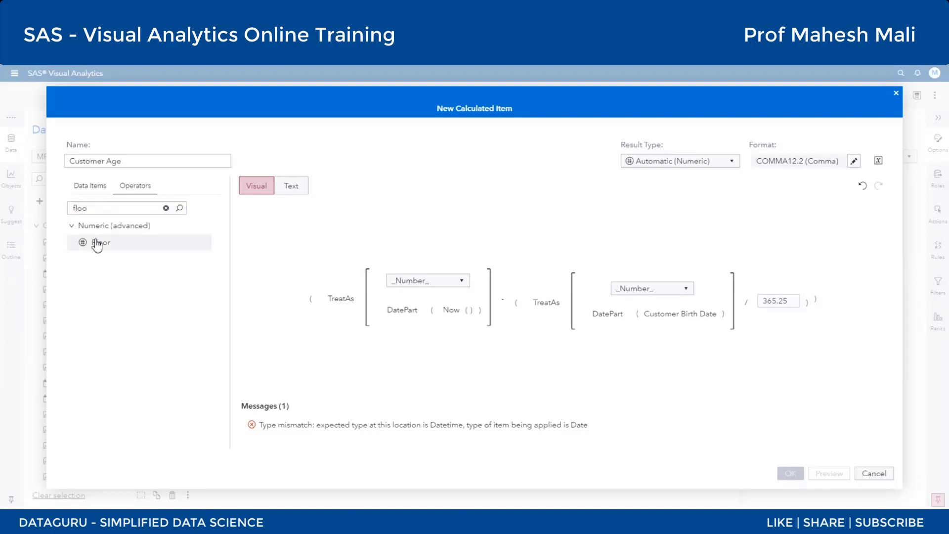
{"action": "double_click", "coordinate": [97, 244]}
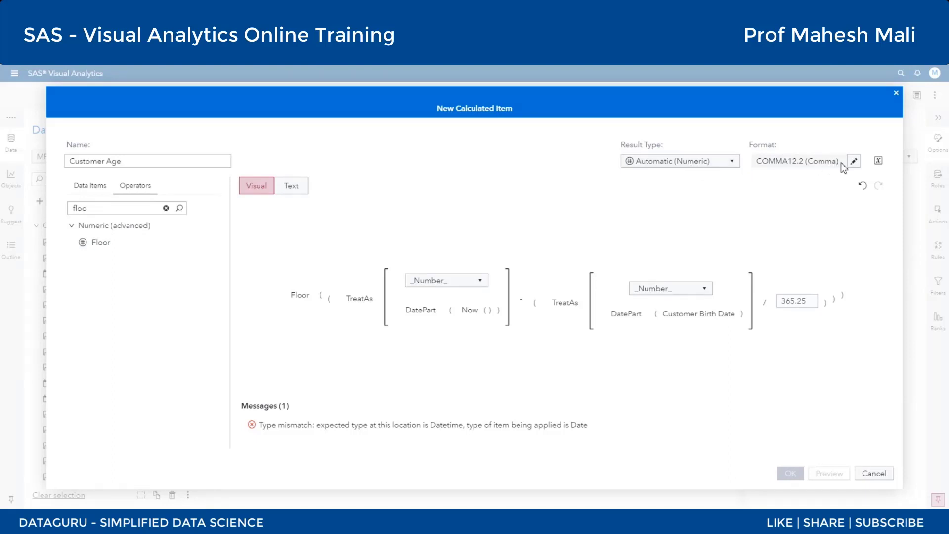
Edit the Customer Age expression as text to remove the DatePart wrapper from Customer Birth Date, and check its visual form.
{"action": "left_click", "coordinate": [645, 314]}
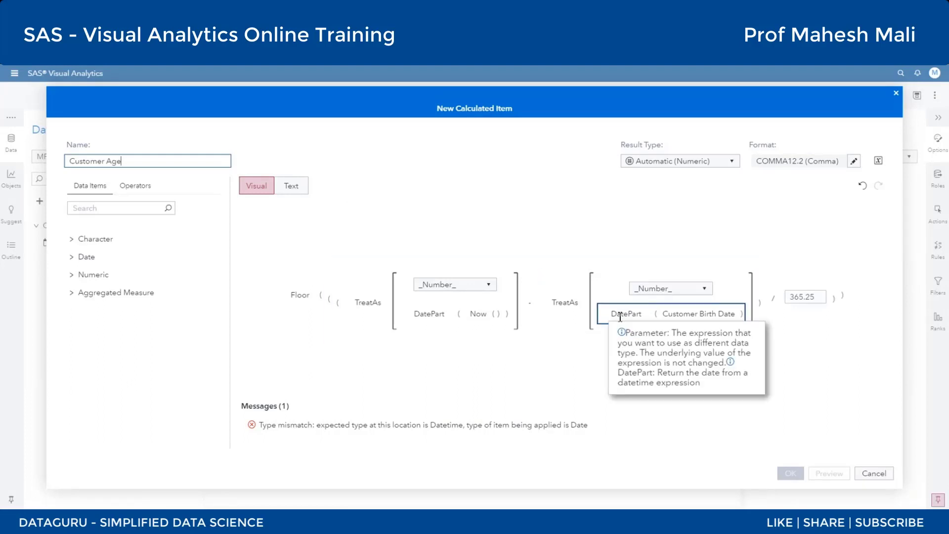
{"action": "left_click", "coordinate": [292, 185]}
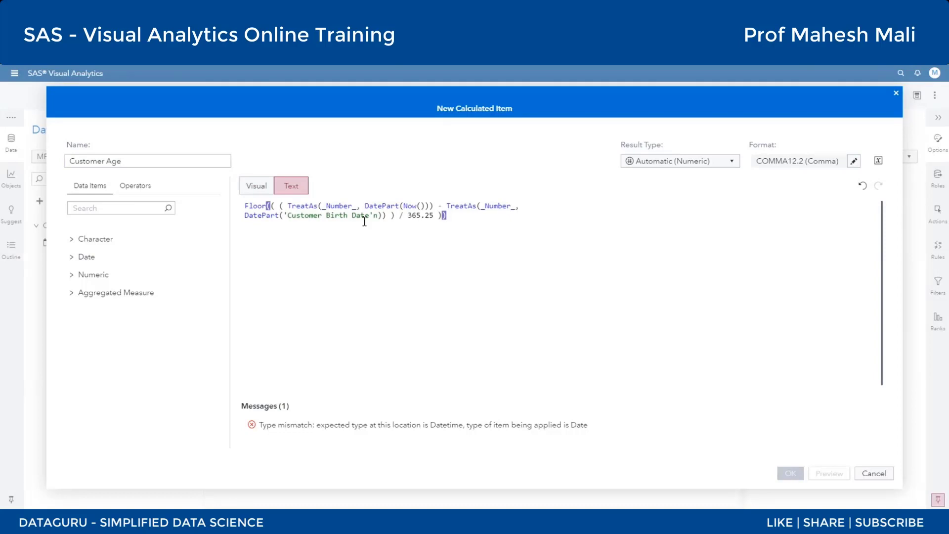
{"action": "left_click_drag", "start_coordinate": [282, 216], "coordinate": [239, 217]}
{"action": "key", "text": "BackSpace"}
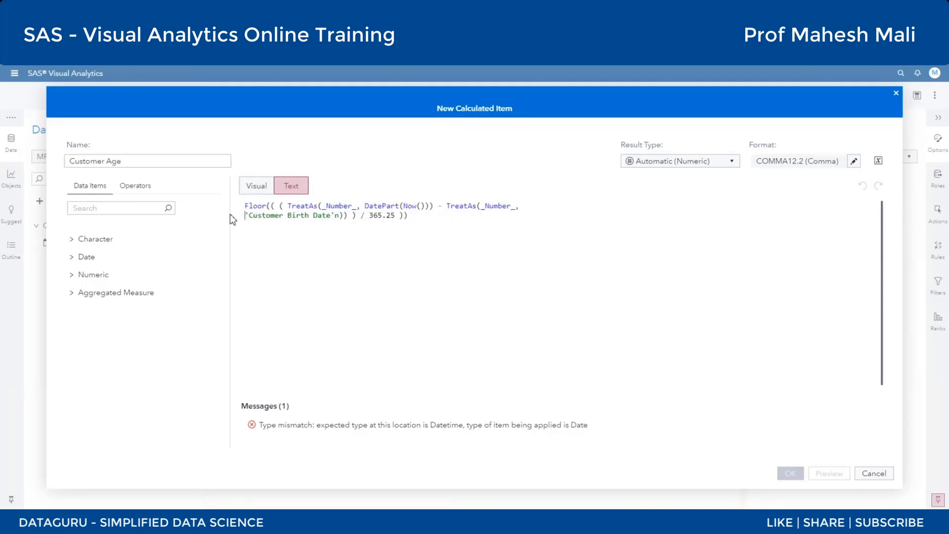
{"action": "key", "text": "BackSpace"}
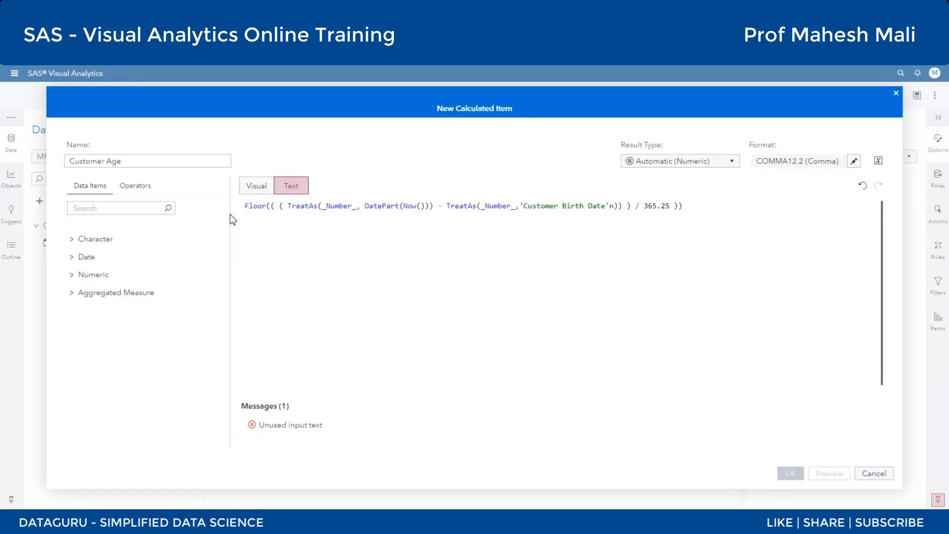
{"action": "key", "text": "Right"}
{"action": "key", "text": "Right"}
{"action": "key", "text": "Delete"}
{"action": "left_click", "coordinate": [257, 188]}
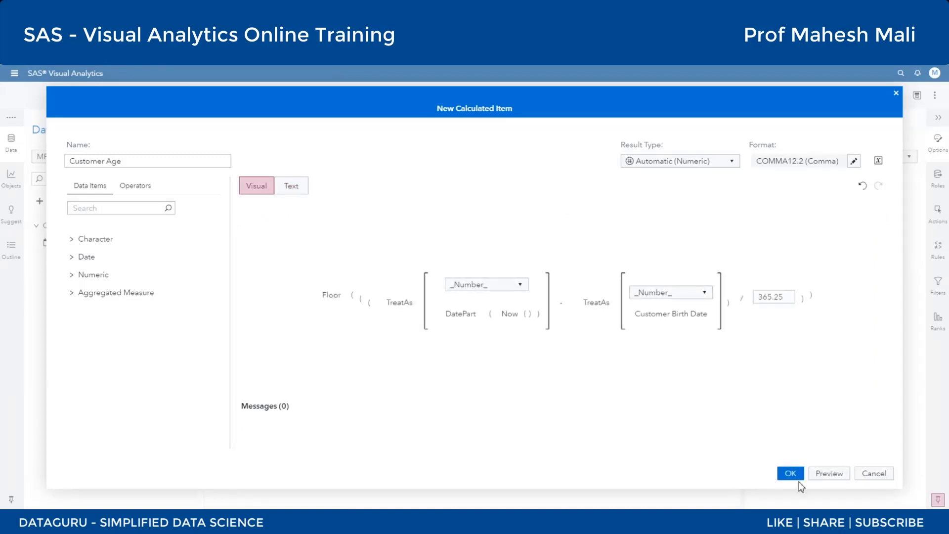
Preview the calculated Customer Age values against Customer Birth Date and examine the rows.
{"action": "left_click", "coordinate": [833, 475]}
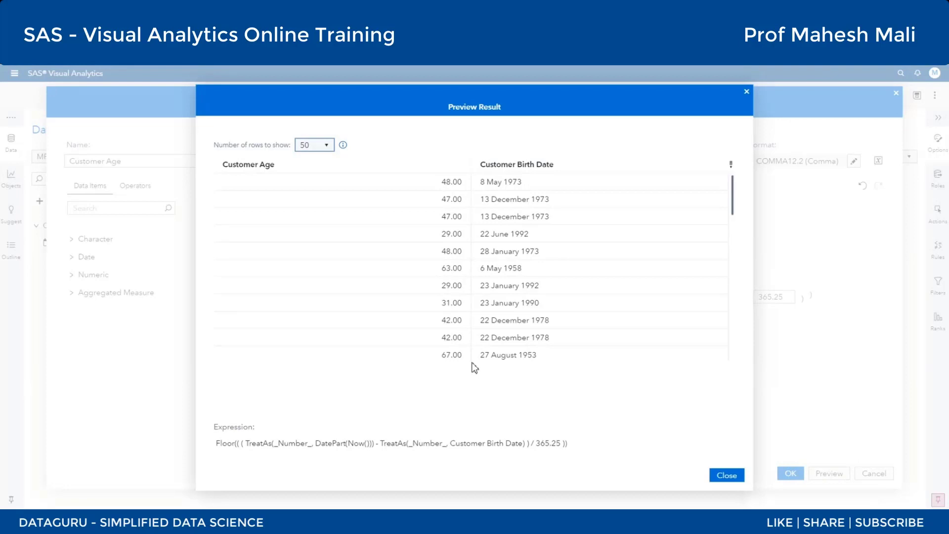
{"action": "left_click", "coordinate": [322, 146]}
{"action": "scroll", "coordinate": [488, 296], "scroll_direction": "down", "scroll_amount": 10}
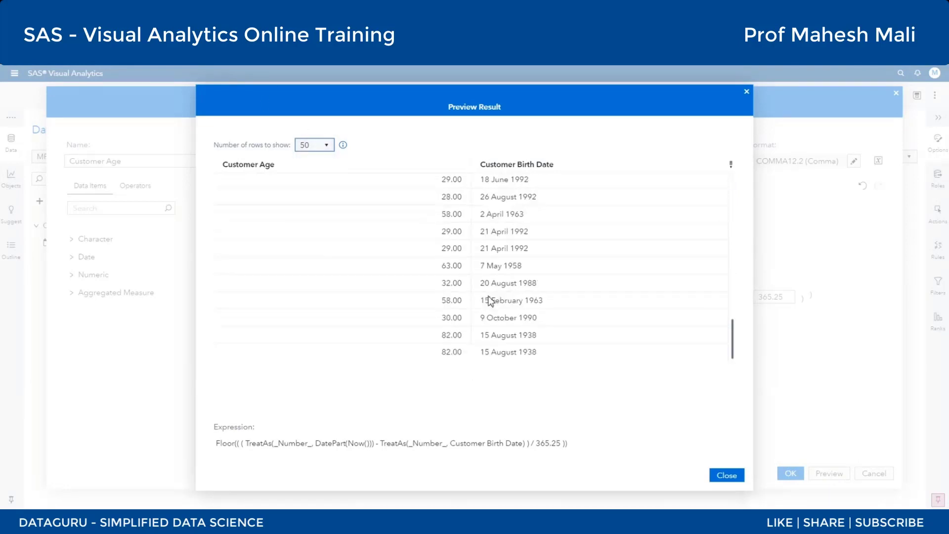
{"action": "left_click", "coordinate": [726, 476]}
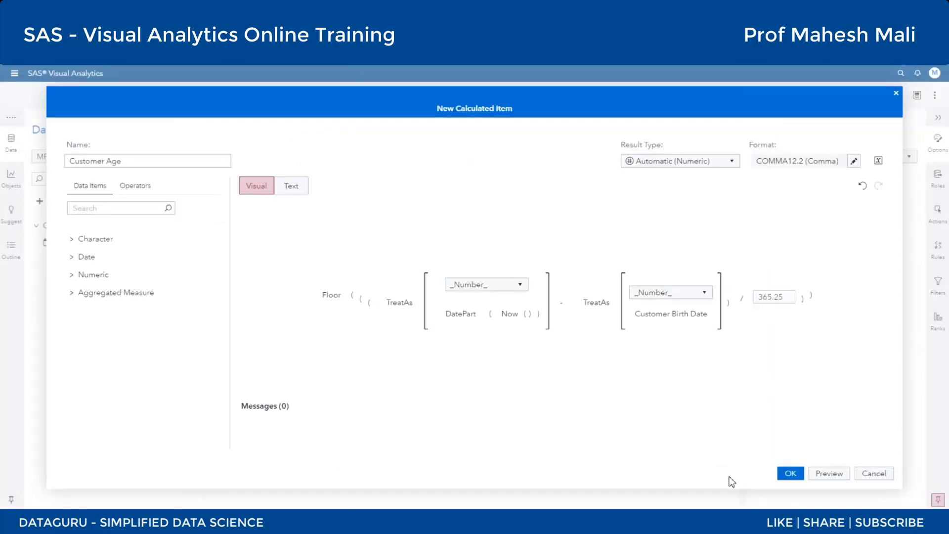
Save the Customer Age calculated item and search the data items for "age".
{"action": "left_click", "coordinate": [790, 473]}
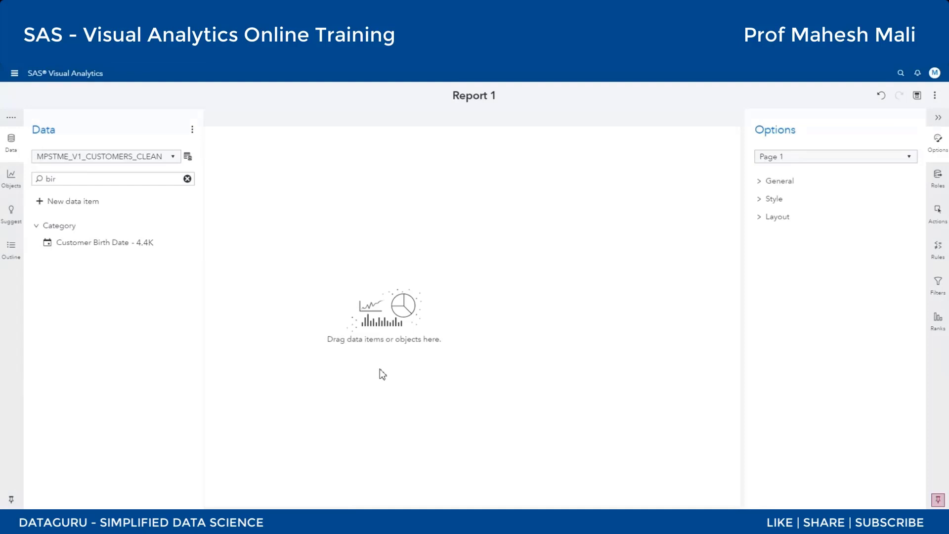
{"action": "double_click", "coordinate": [46, 182]}
{"action": "type", "text": "age"}
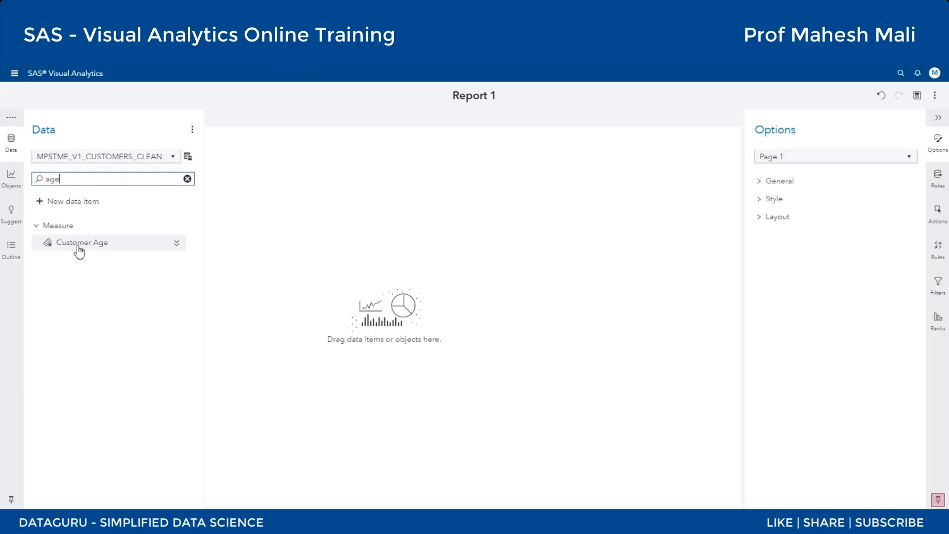
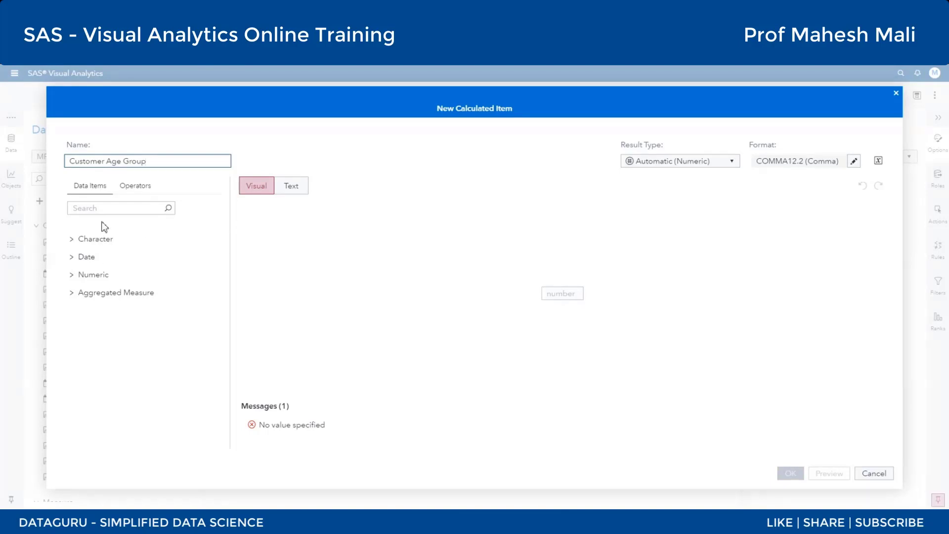
Find the IF...ELSE operator and add it to the Customer Age Group expression.
{"action": "left_click", "coordinate": [143, 189]}
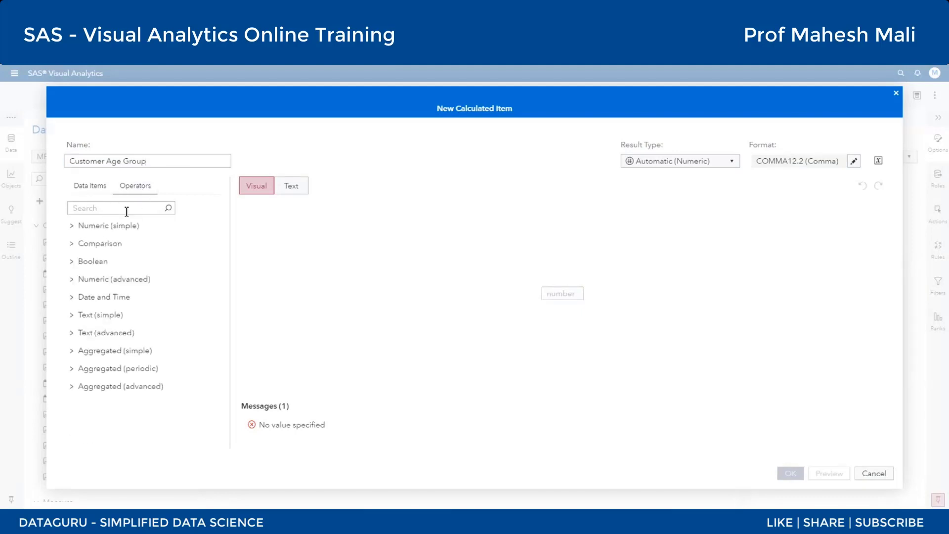
{"action": "left_click", "coordinate": [126, 211]}
{"action": "type", "text": "if"}
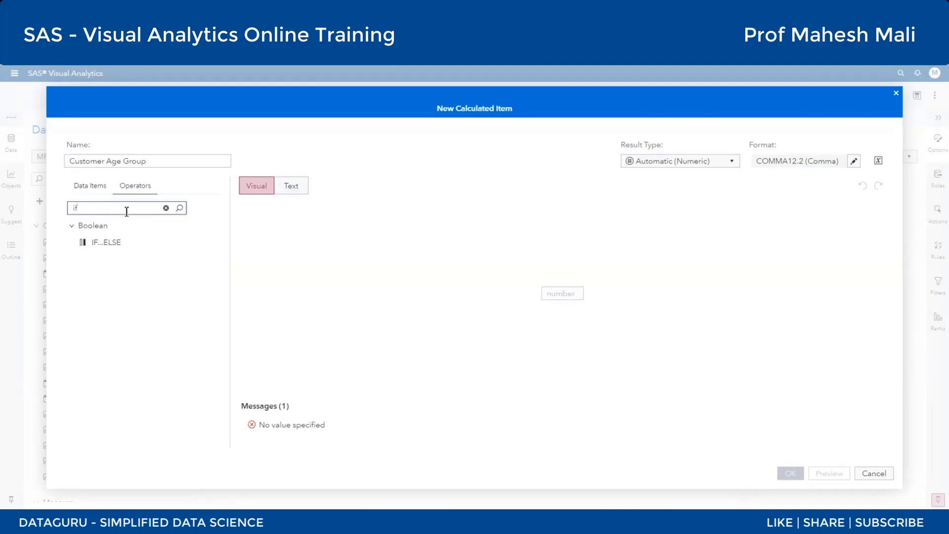
{"action": "left_click_drag", "start_coordinate": [112, 242], "coordinate": [312, 258]}
{"action": "double_click", "coordinate": [108, 243]}
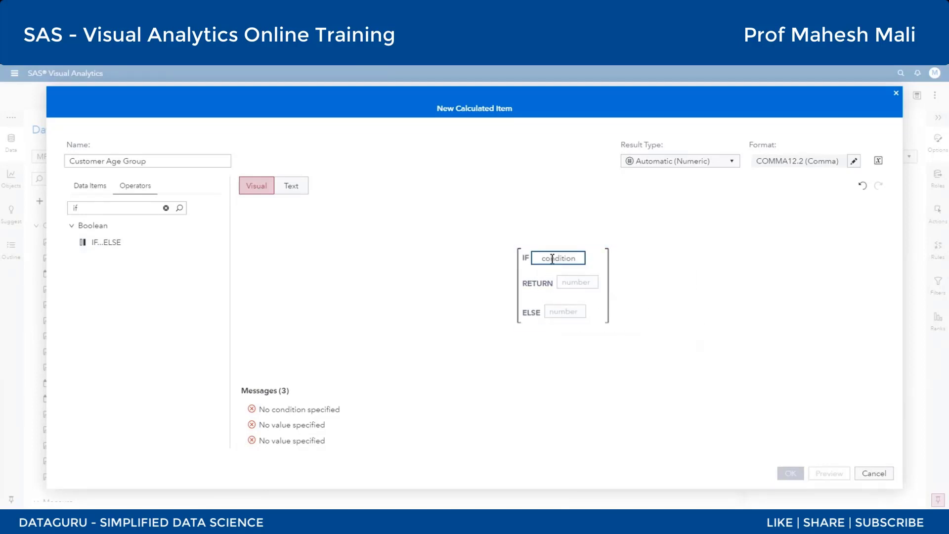
Find the Customer Age data item and place it in the IF condition.
{"action": "left_click", "coordinate": [90, 186]}
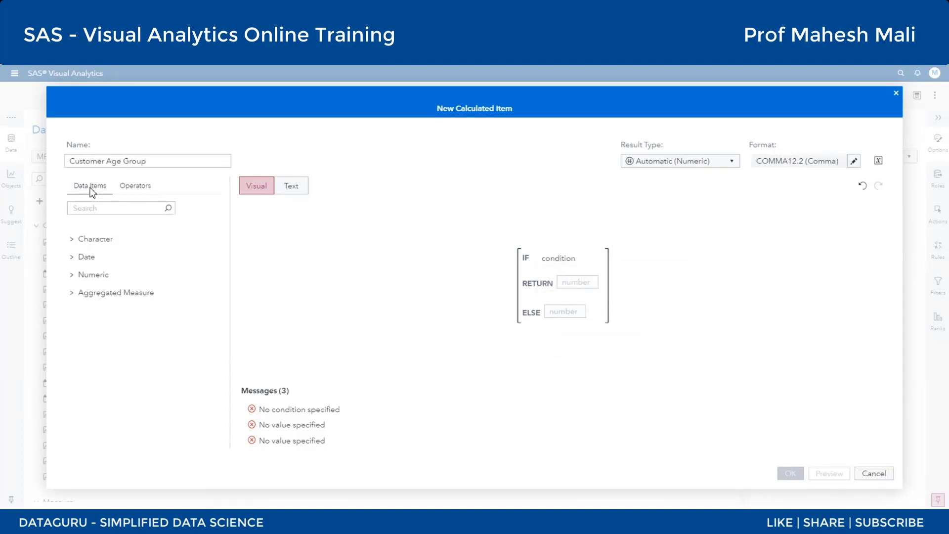
{"action": "left_click", "coordinate": [95, 212]}
{"action": "type", "text": "age"}
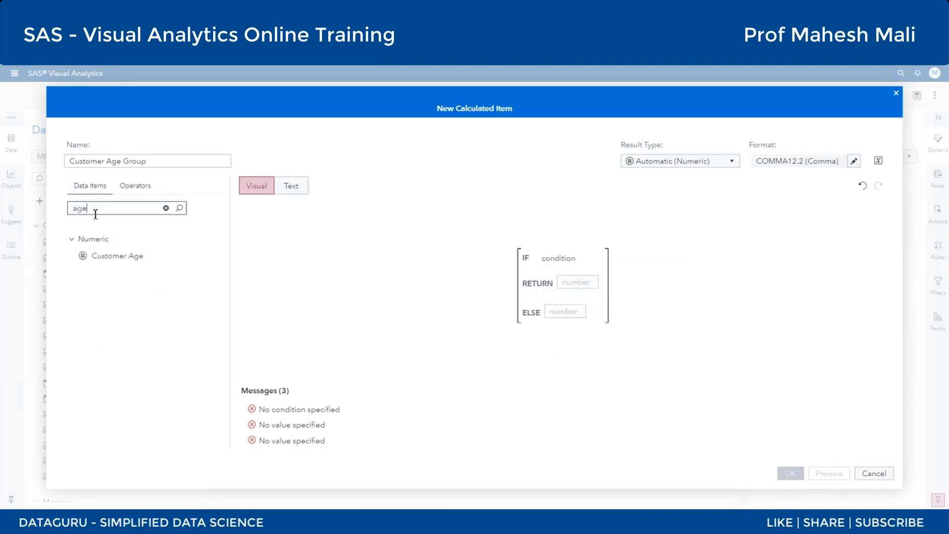
{"action": "left_click_drag", "start_coordinate": [120, 267], "coordinate": [561, 258]}
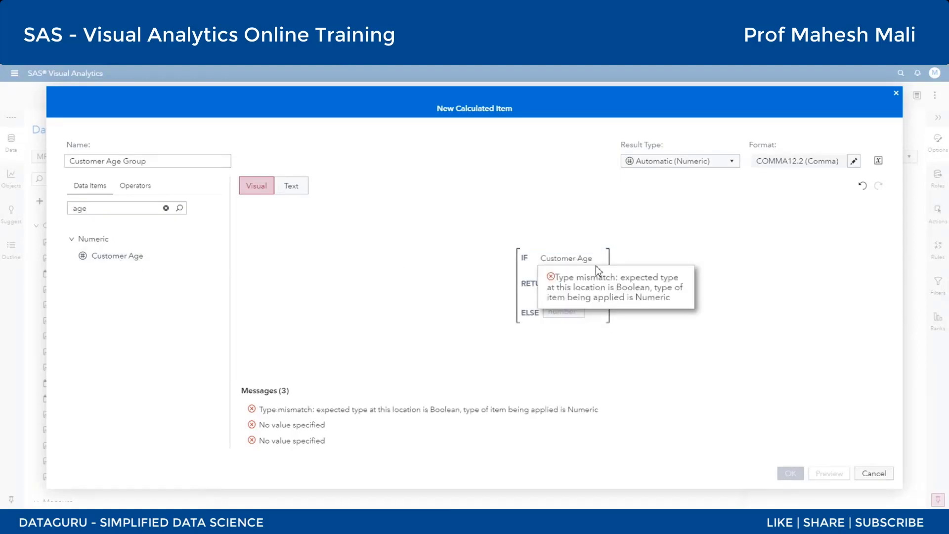
Apply the x <= y comparison operator to Customer Age in the IF condition and set its limit to 20.
{"action": "left_click", "coordinate": [593, 258]}
{"action": "left_click", "coordinate": [136, 186]}
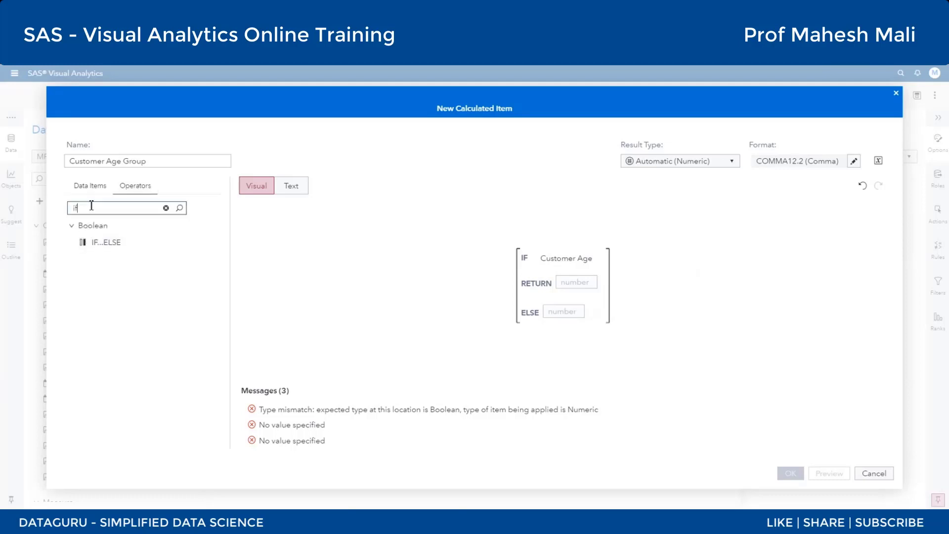
{"action": "left_click", "coordinate": [167, 208]}
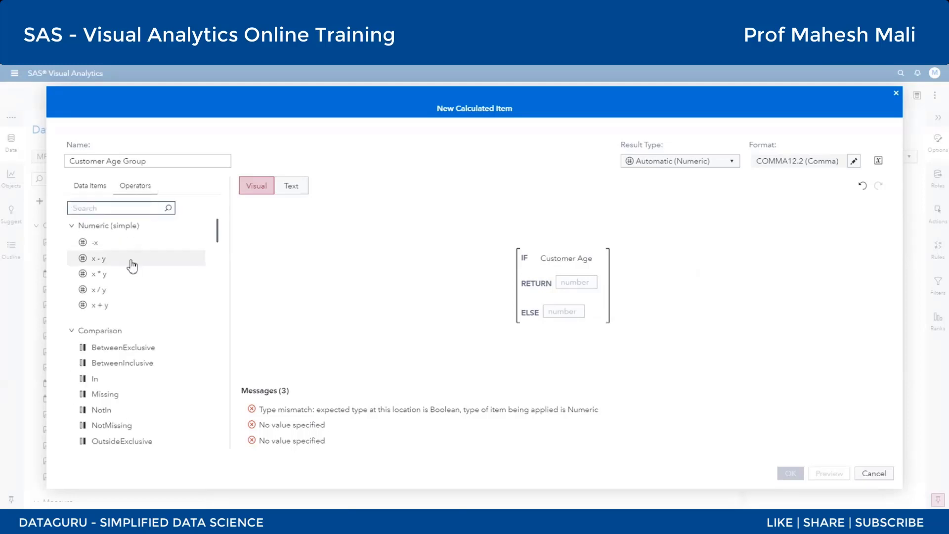
{"action": "left_click", "coordinate": [74, 228]}
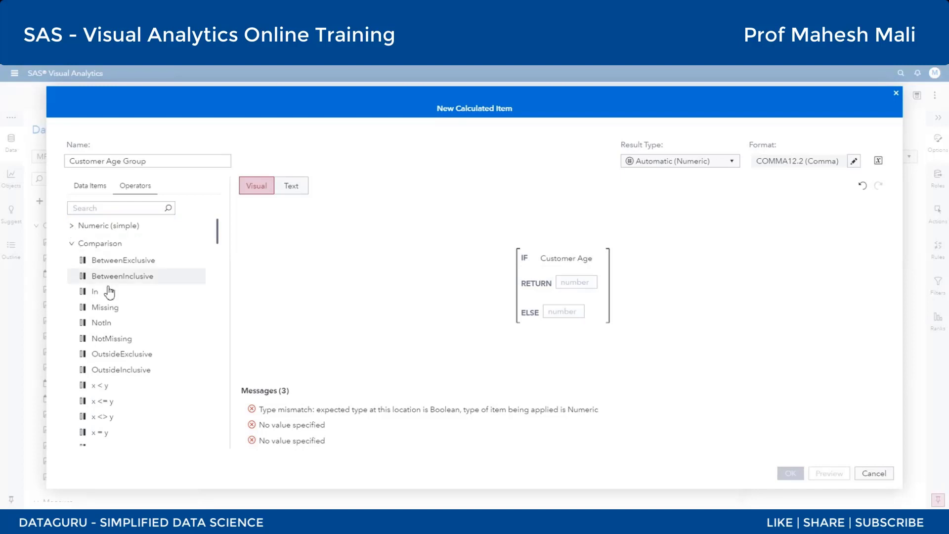
{"action": "scroll", "coordinate": [131, 386], "scroll_direction": "down", "scroll_amount": 1}
{"action": "scroll", "coordinate": [132, 386], "scroll_direction": "down", "scroll_amount": 3}
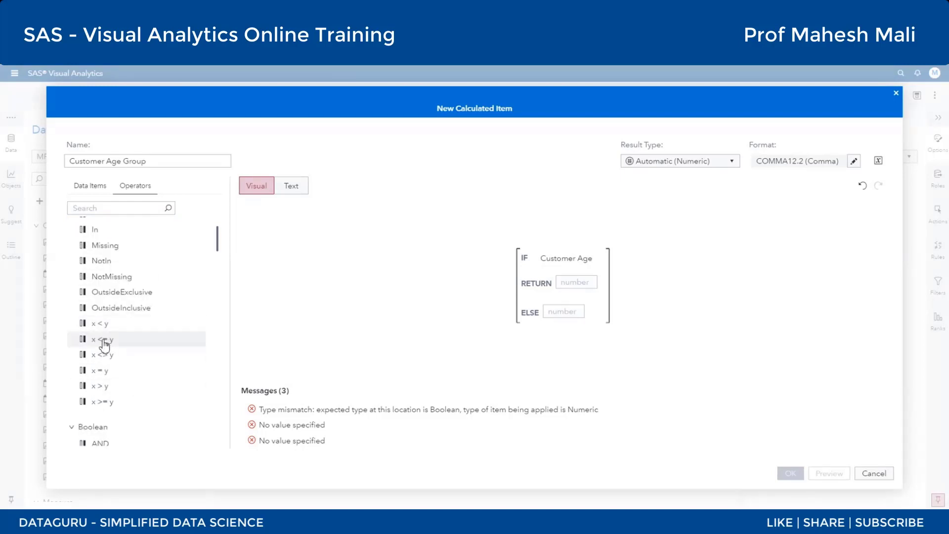
{"action": "left_click_drag", "start_coordinate": [104, 345], "coordinate": [551, 264]}
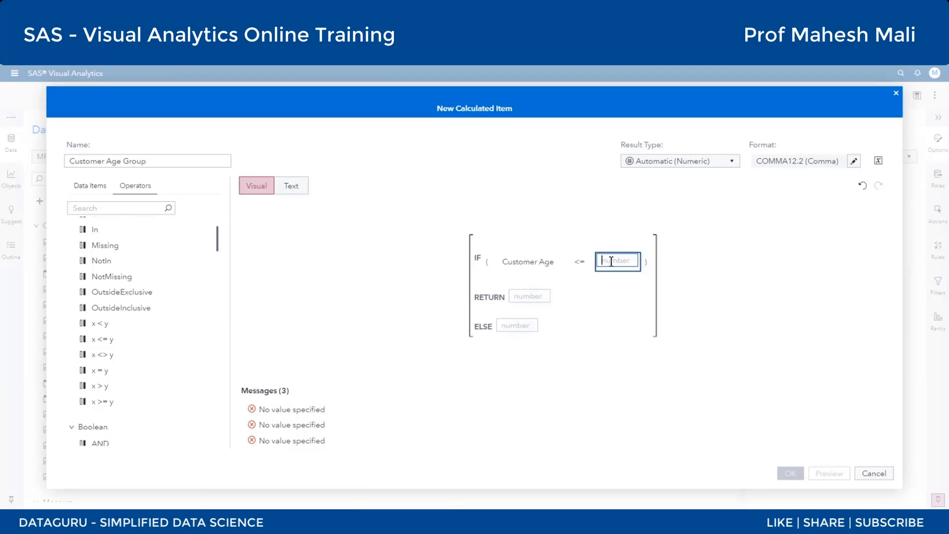
{"action": "type", "text": "1"}
{"action": "key", "text": "BackSpace"}
{"action": "type", "text": "20"}
Try to enter Not Eligible as text in the numeric RETURN value.
{"action": "left_click", "coordinate": [525, 296]}
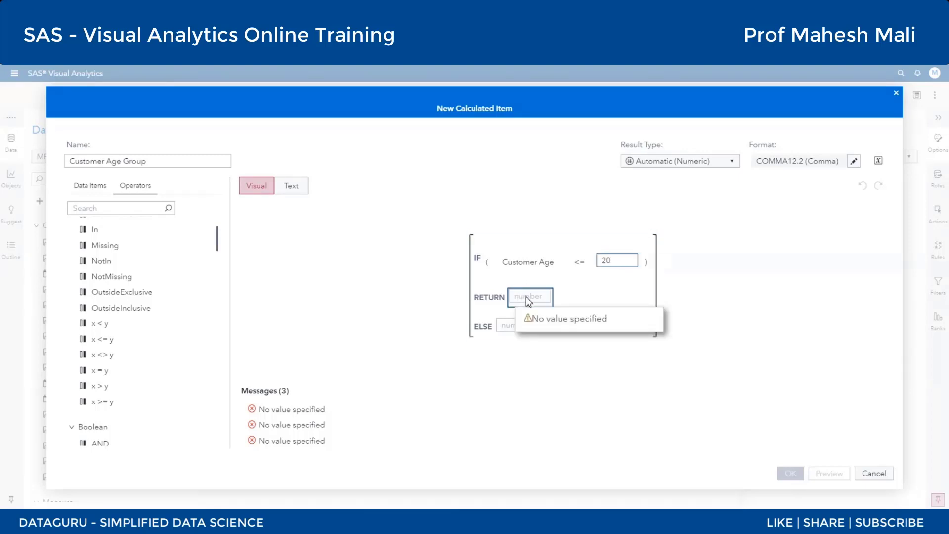
{"action": "left_click", "coordinate": [529, 300]}
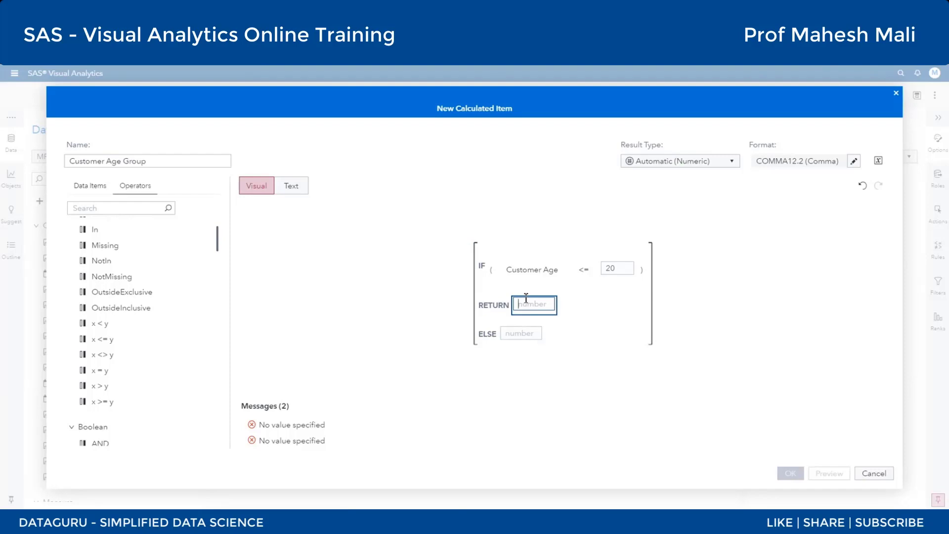
{"action": "type", "text": "Not"}
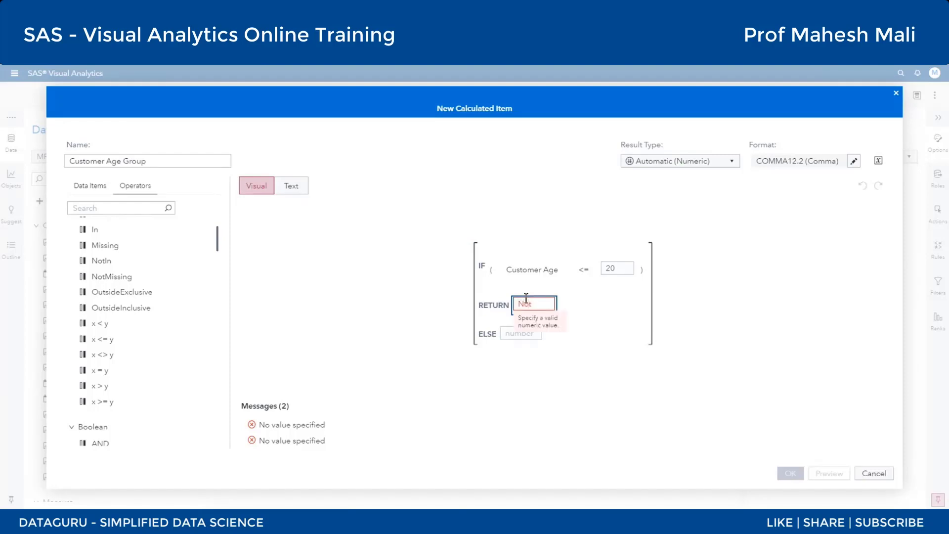
{"action": "type", "text": " Eligible"}
{"action": "key", "text": "Home"}
{"action": "type", "text": "\""}
Edit the expression as text to use the quoted values 'n' for RETURN and 'a' for ELSE, and check its visual form.
{"action": "left_click", "coordinate": [291, 185]}
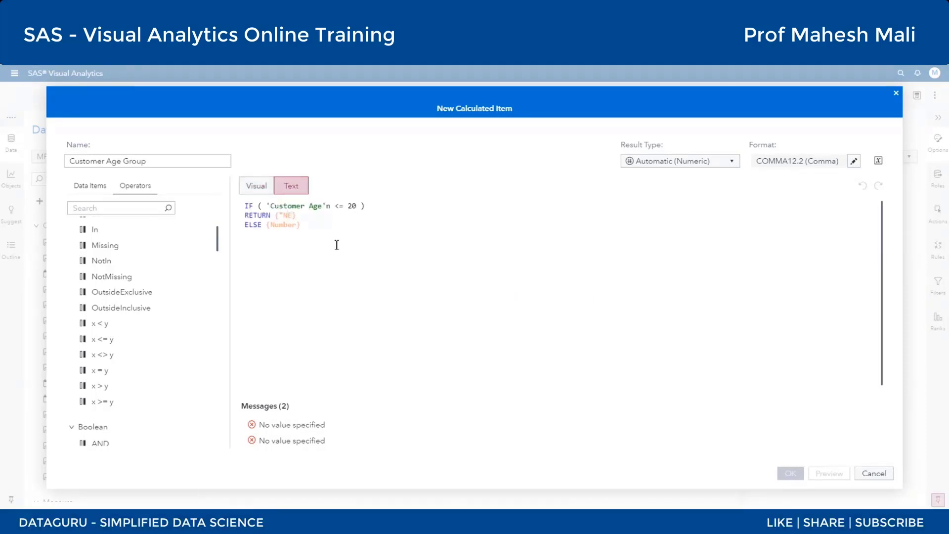
{"action": "type", "text": "\"Eligib"}
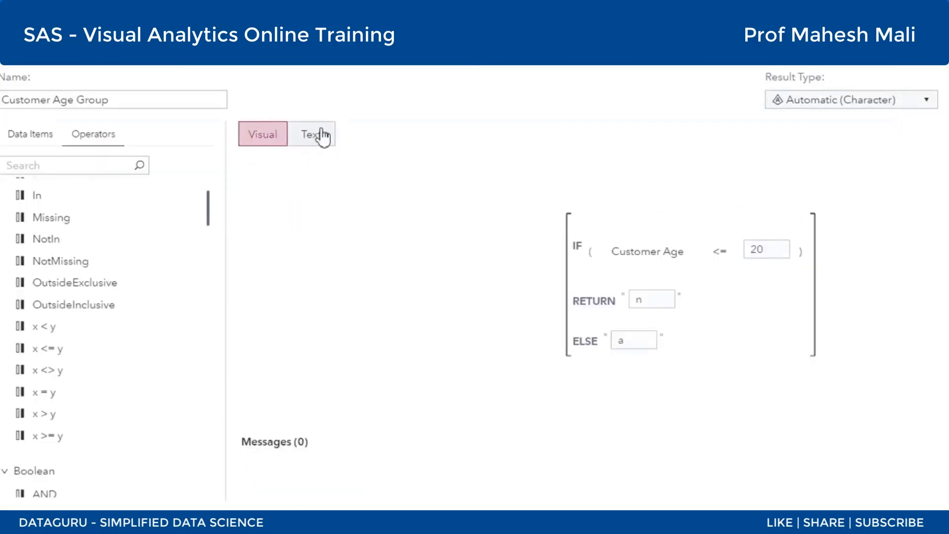
{"action": "left_click", "coordinate": [316, 136]}
{"action": "left_click", "coordinate": [266, 141]}
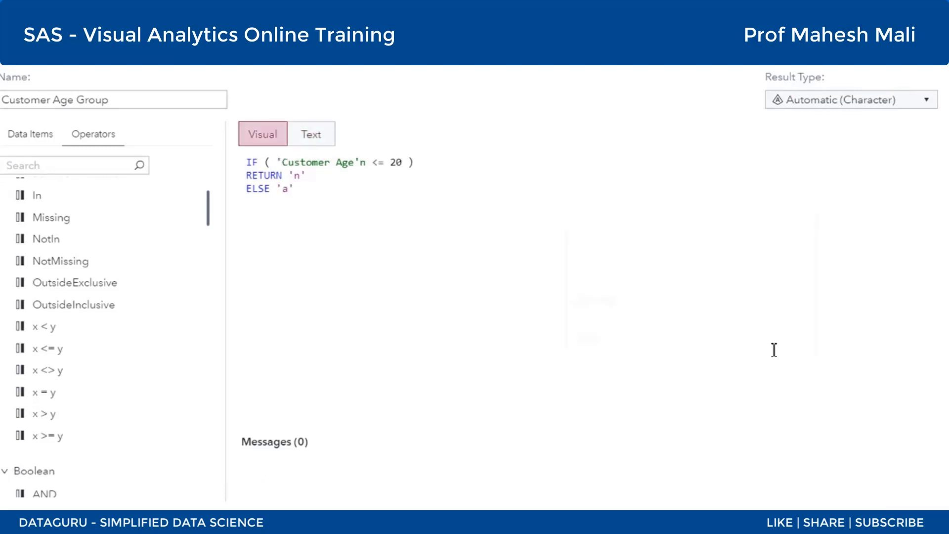
Set the RETURN value to NOT ELIGIBLE and the ELSE value to ELIGIBLE, and preview the Customer Age Group result.
{"action": "left_click", "coordinate": [652, 303]}
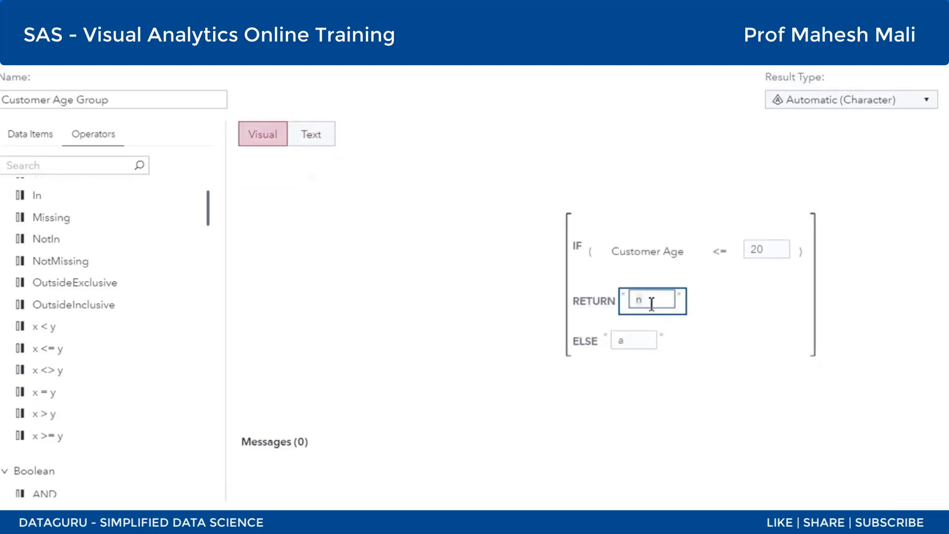
{"action": "type", "text": "NOT E"}
{"action": "type", "text": "LIGIBLE"}
{"action": "left_click", "coordinate": [642, 345]}
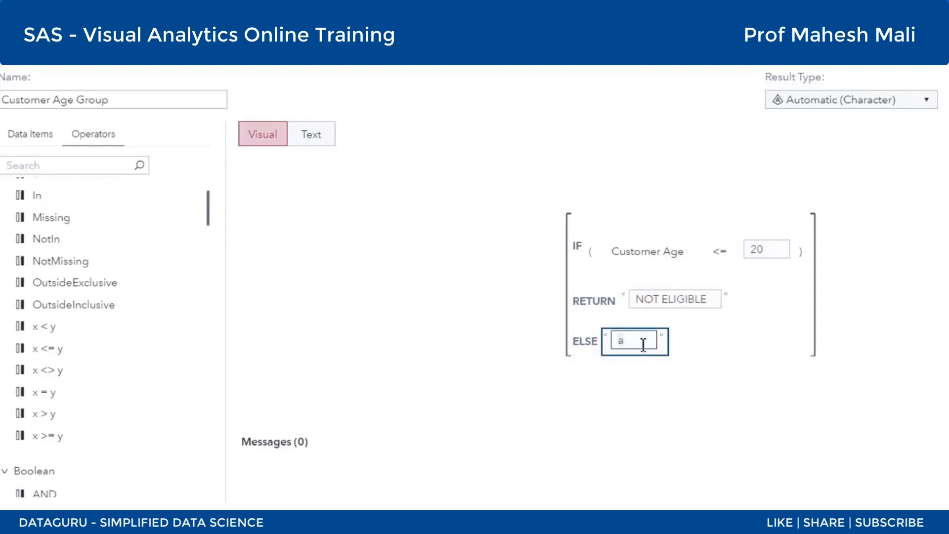
{"action": "type", "text": "ELIGIBLE"}
{"action": "key", "text": "Tab"}
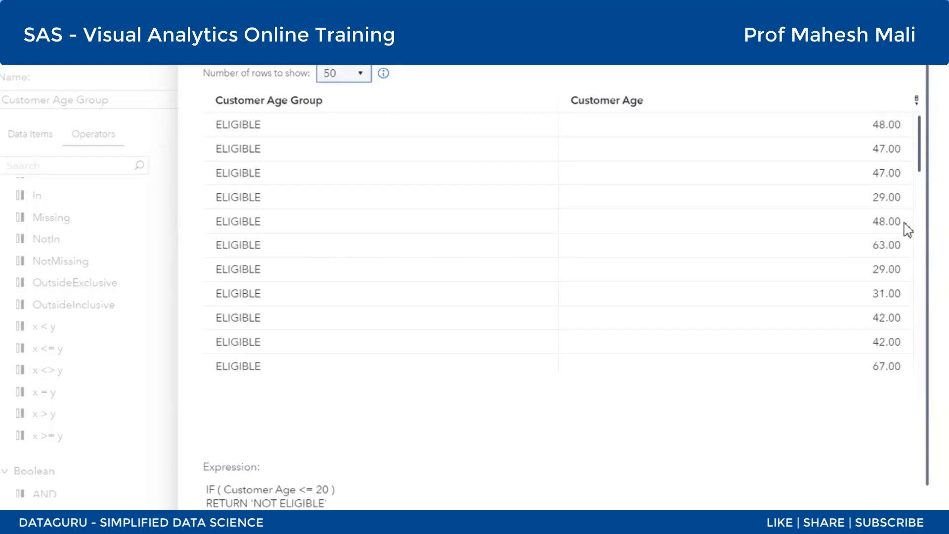
{"action": "key", "text": "Escape"}
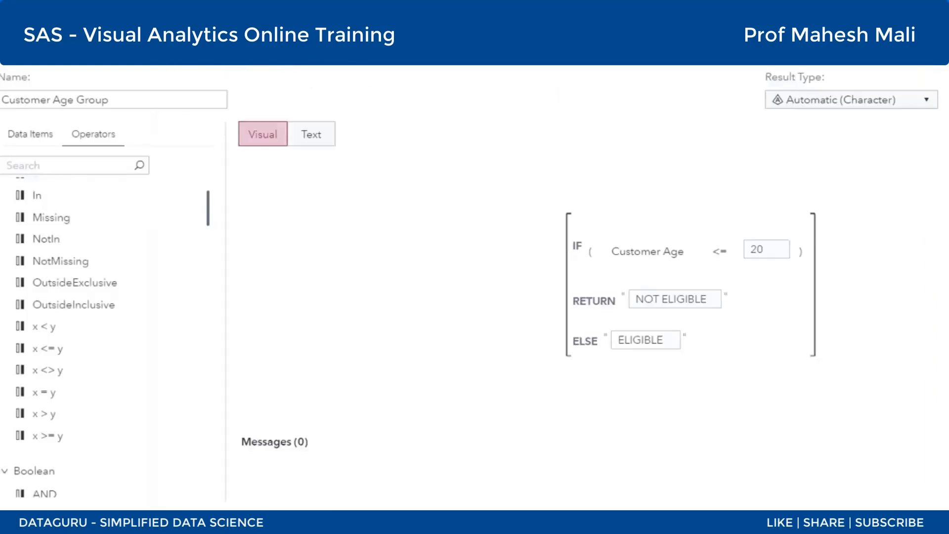
Set the Customer Age limit in the IF condition to 30 and preview the result.
{"action": "left_click", "coordinate": [761, 255]}
{"action": "left_click", "coordinate": [760, 251]}
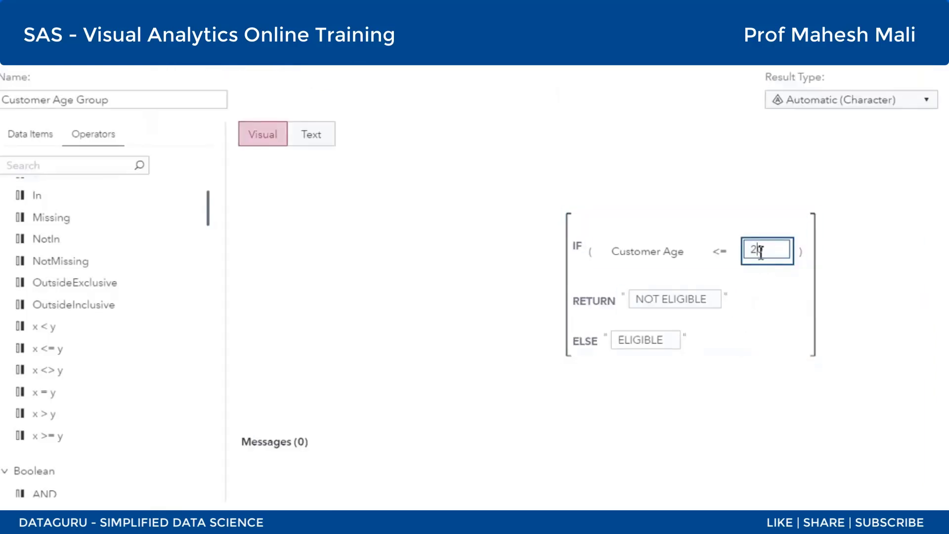
{"action": "key", "text": "BackSpace"}
{"action": "type", "text": "3"}
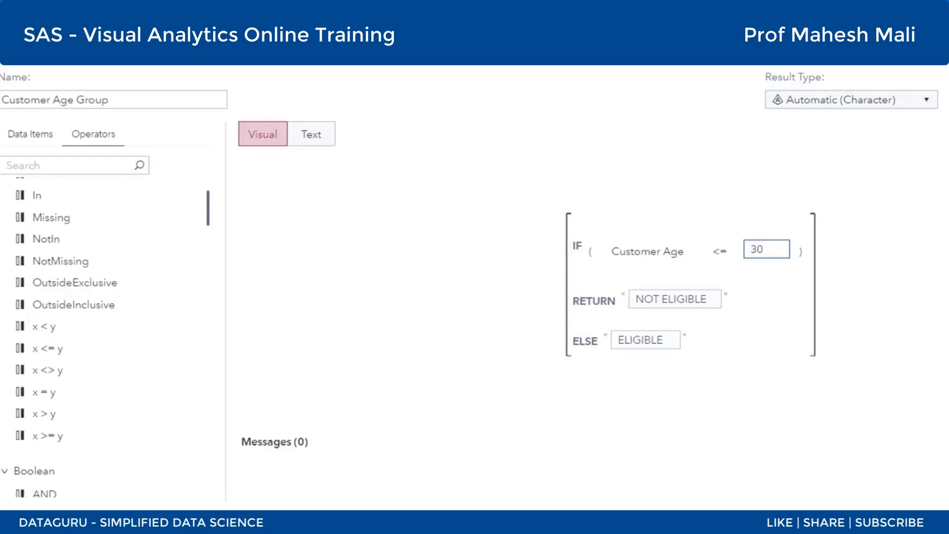
{"action": "key", "text": "Tab"}
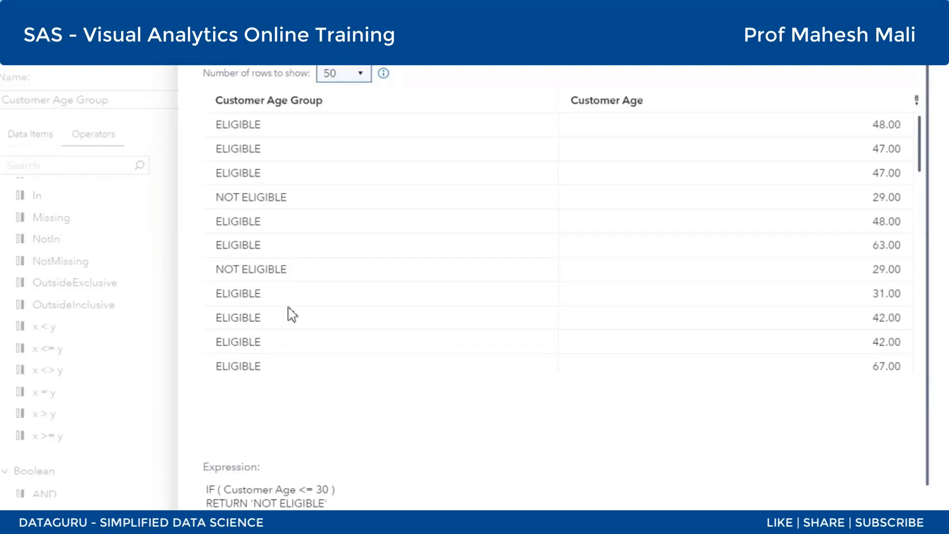
Review the age limit, RETURN and ELSE values of the Customer Age Group expression in visual form, and show it as text.
{"action": "key", "text": "Escape"}
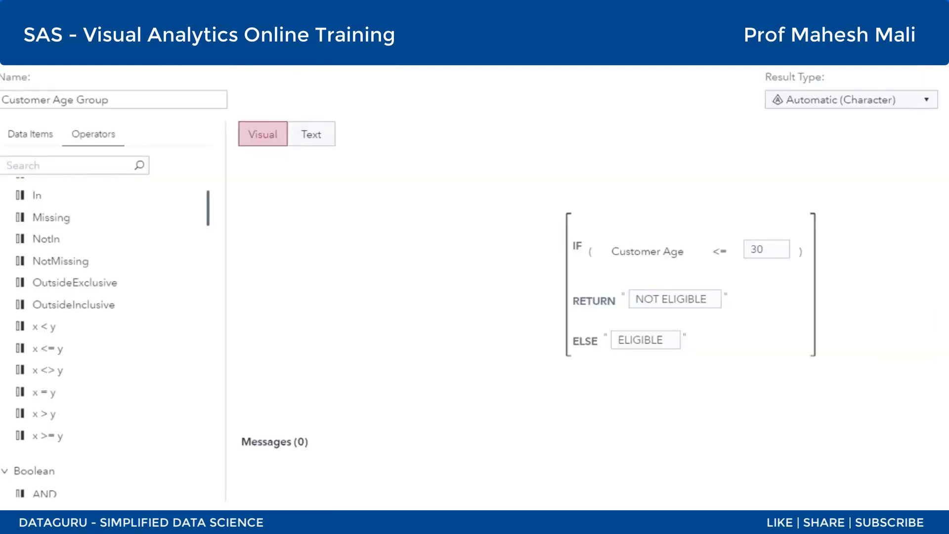
{"action": "left_click", "coordinate": [769, 261]}
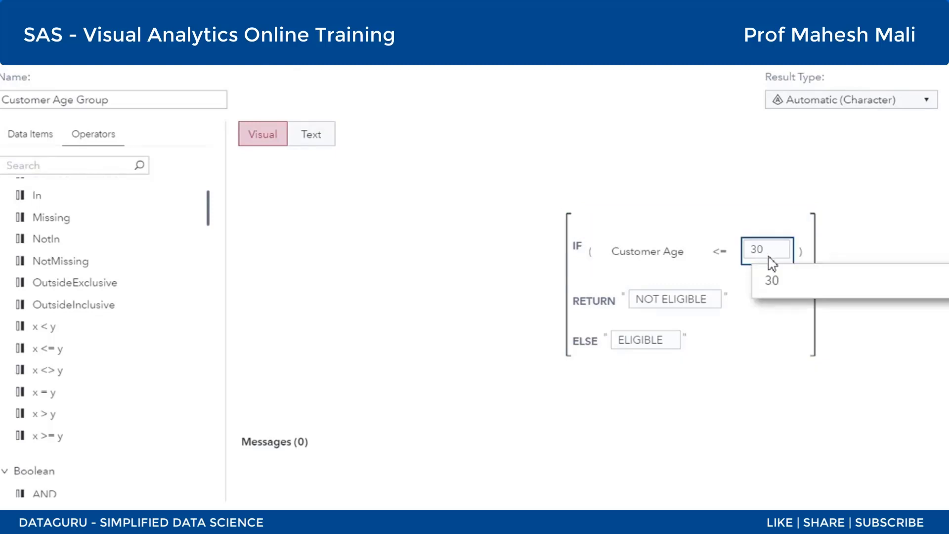
{"action": "left_click", "coordinate": [720, 309]}
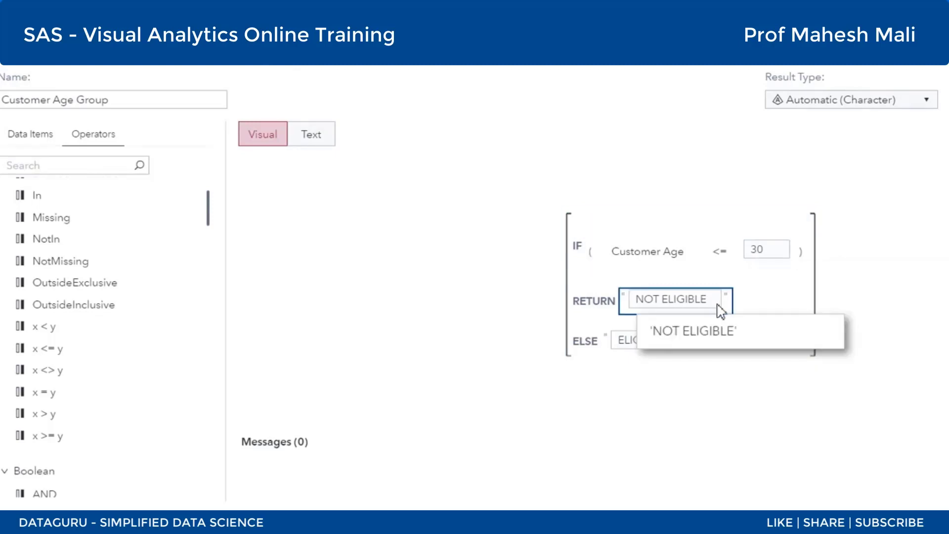
{"action": "left_click", "coordinate": [621, 345]}
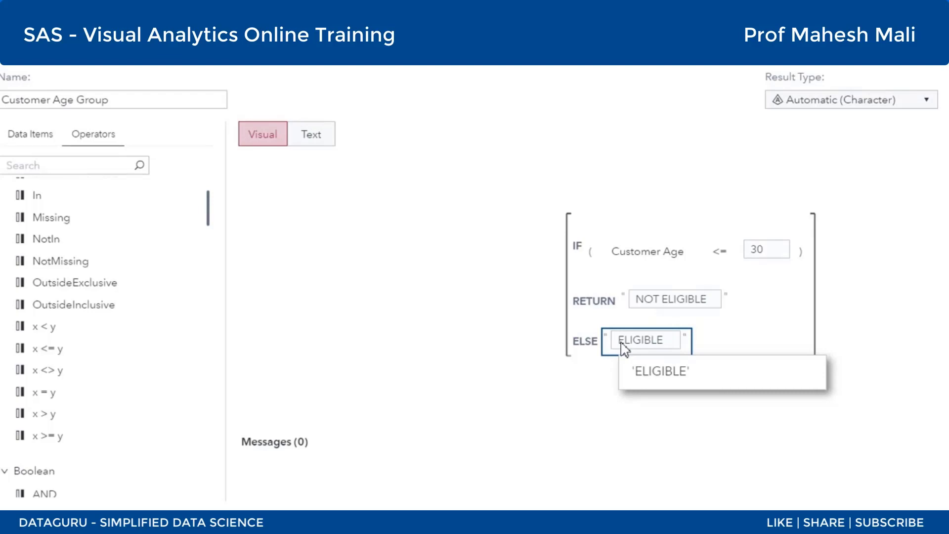
{"action": "left_click", "coordinate": [649, 307]}
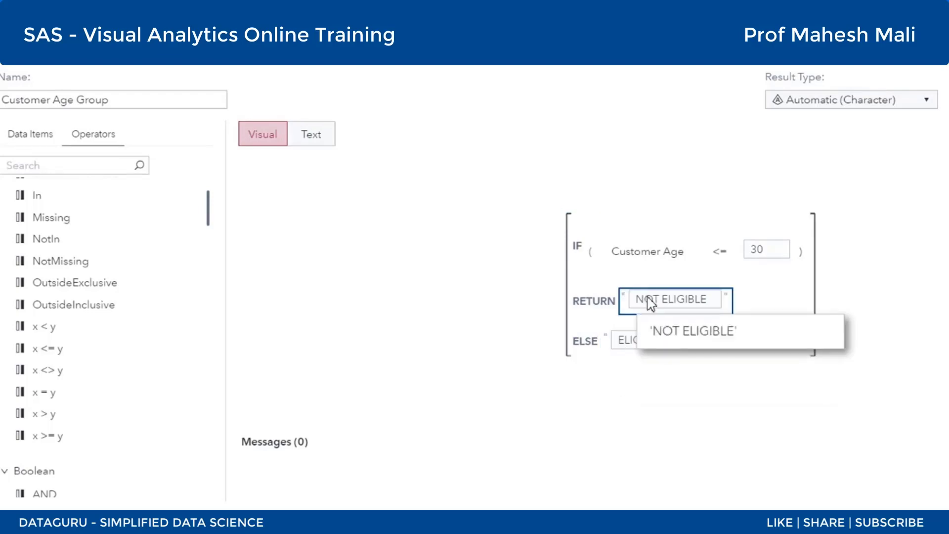
{"action": "left_click", "coordinate": [556, 296]}
{"action": "left_click", "coordinate": [320, 138]}
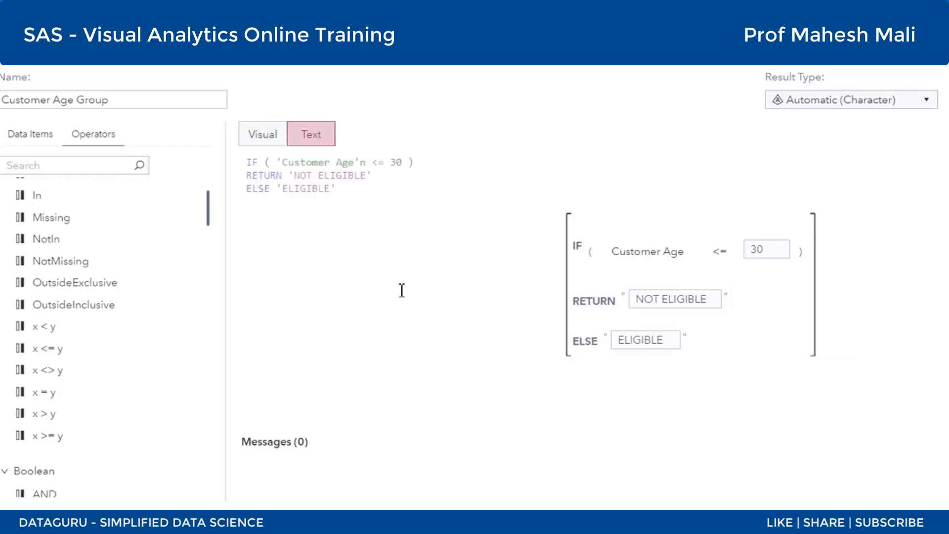